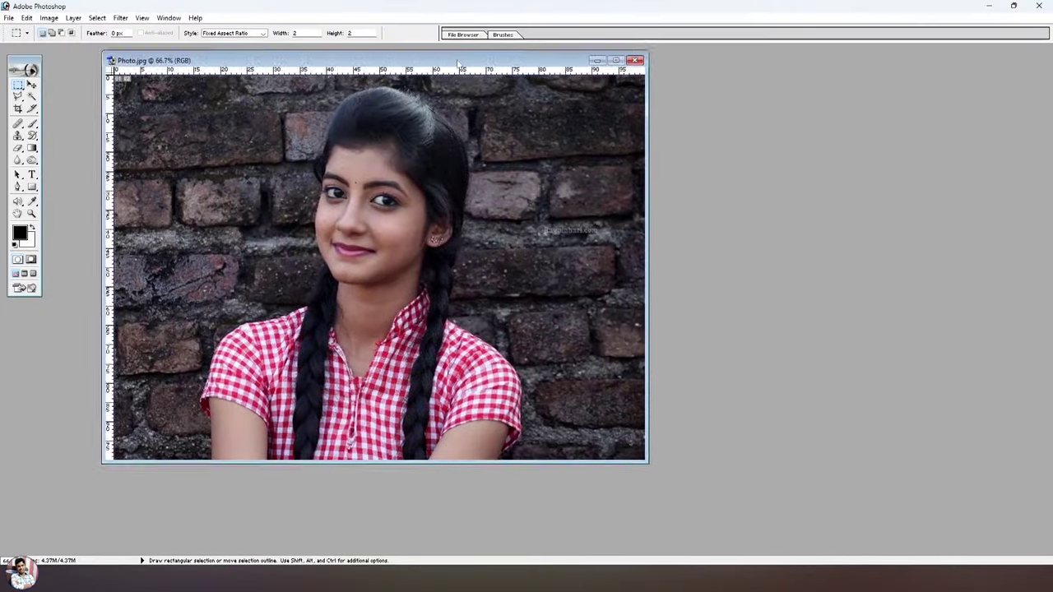
- Show the Layers panel, docked and widened at the right of the photo, with its locked Background layer
drag(457, 61, 439, 63)
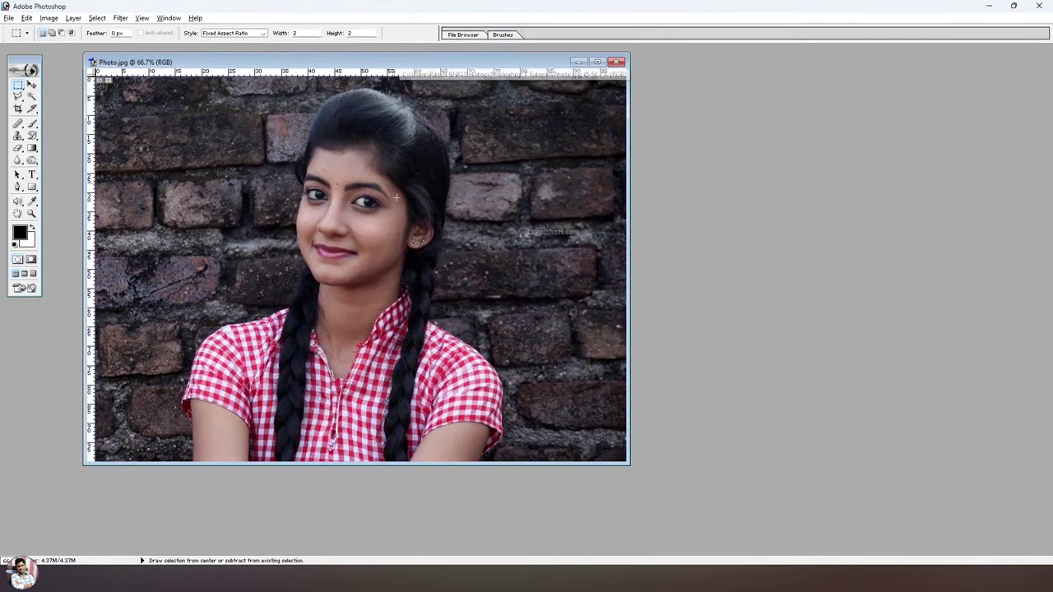
scroll(395, 197, down, 1)
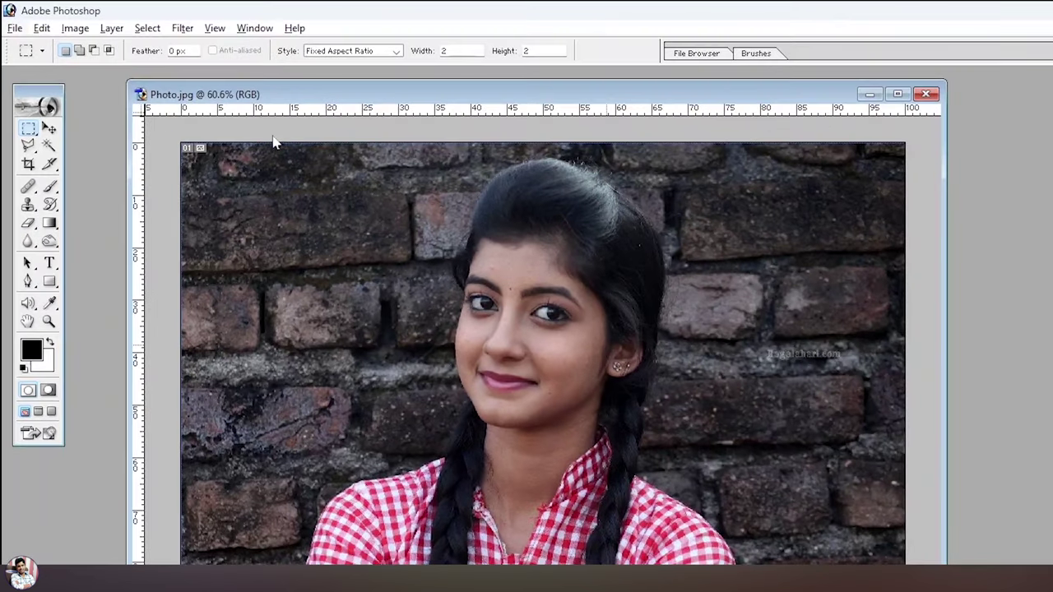
click(254, 28)
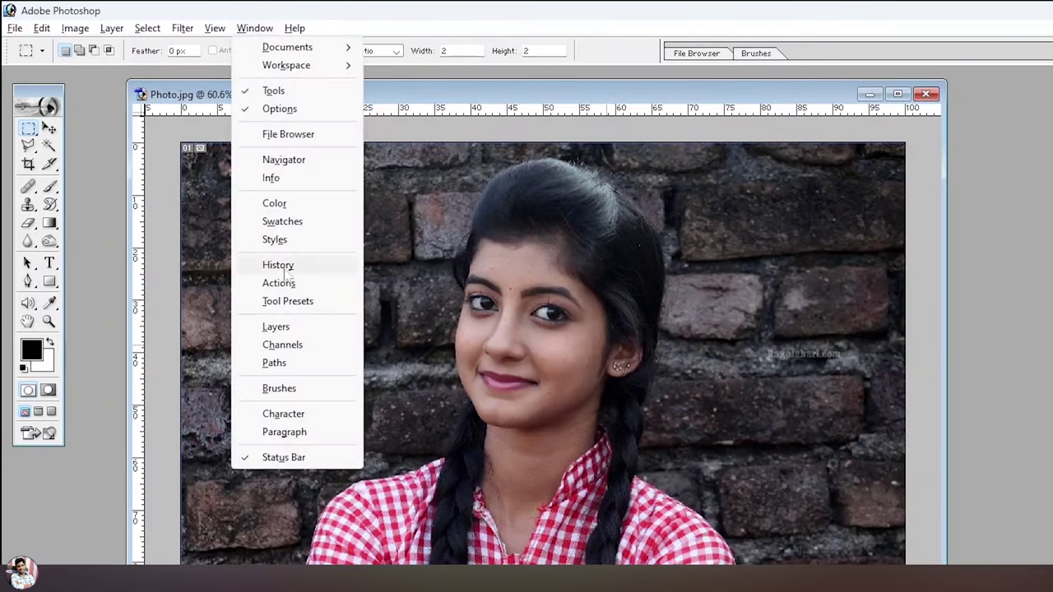
click(277, 327)
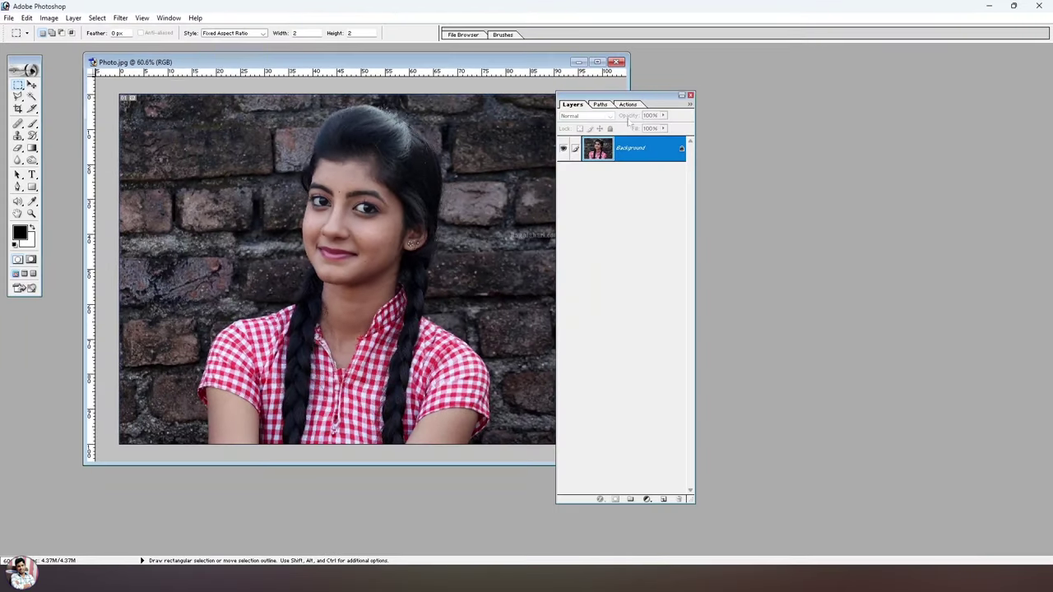
drag(619, 99, 944, 94)
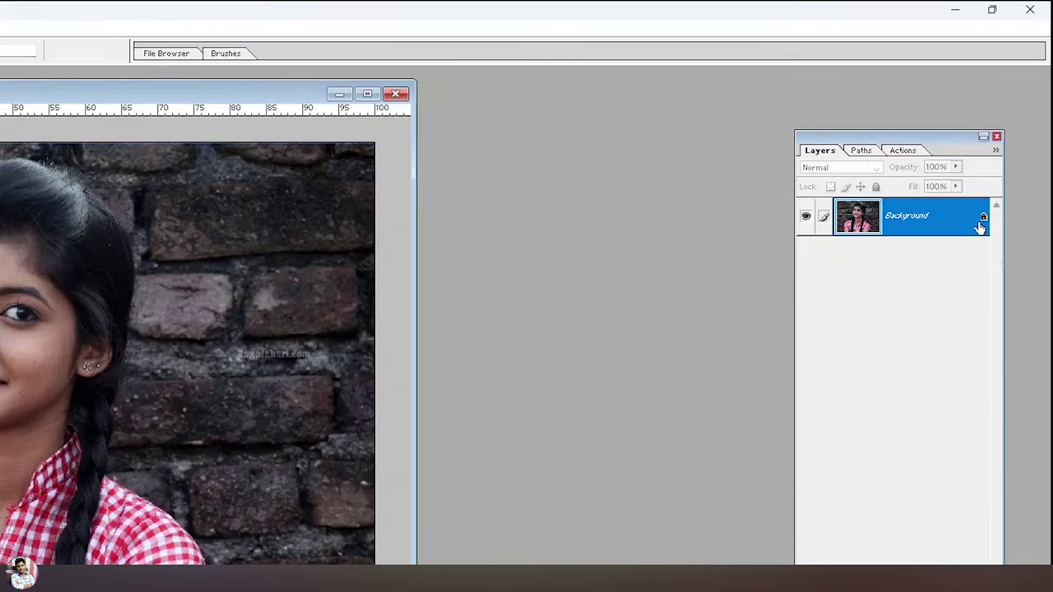
drag(1008, 266, 1033, 266)
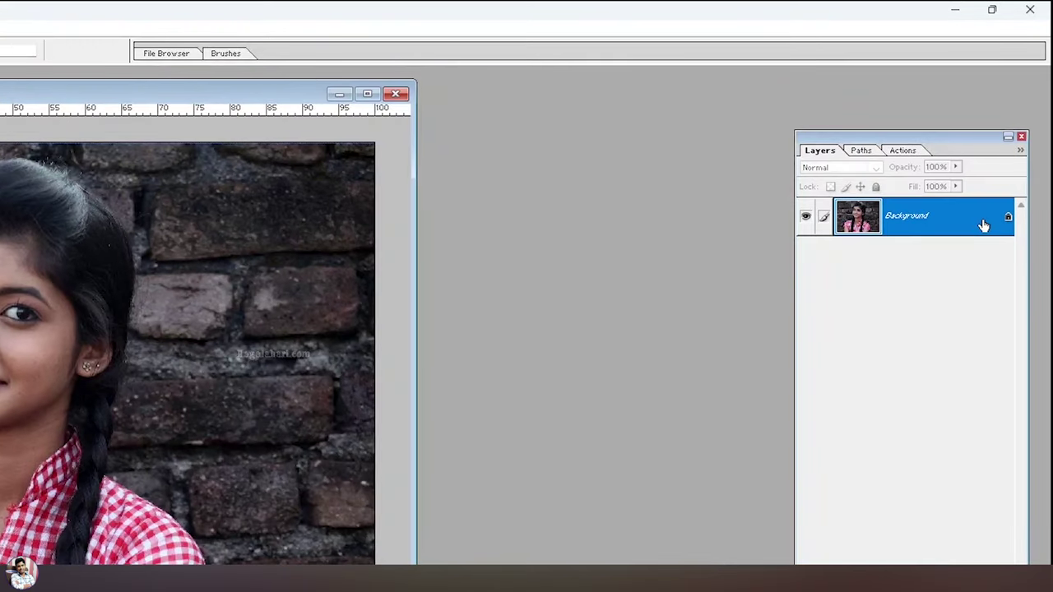
- Convert the locked Background into an editable layer named Layer 0 and zoom in
double_click(961, 222)
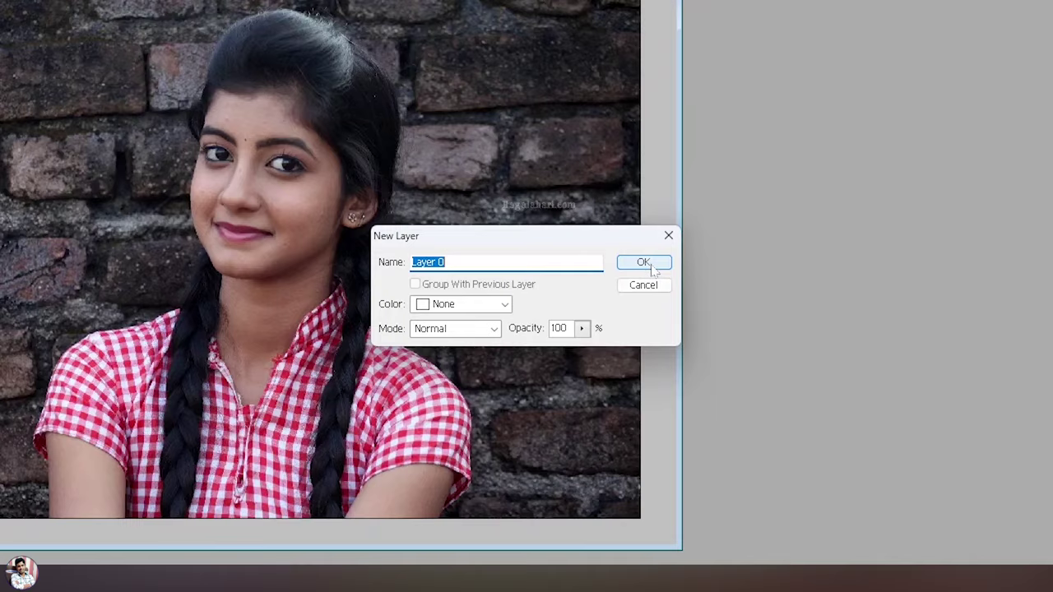
click(643, 264)
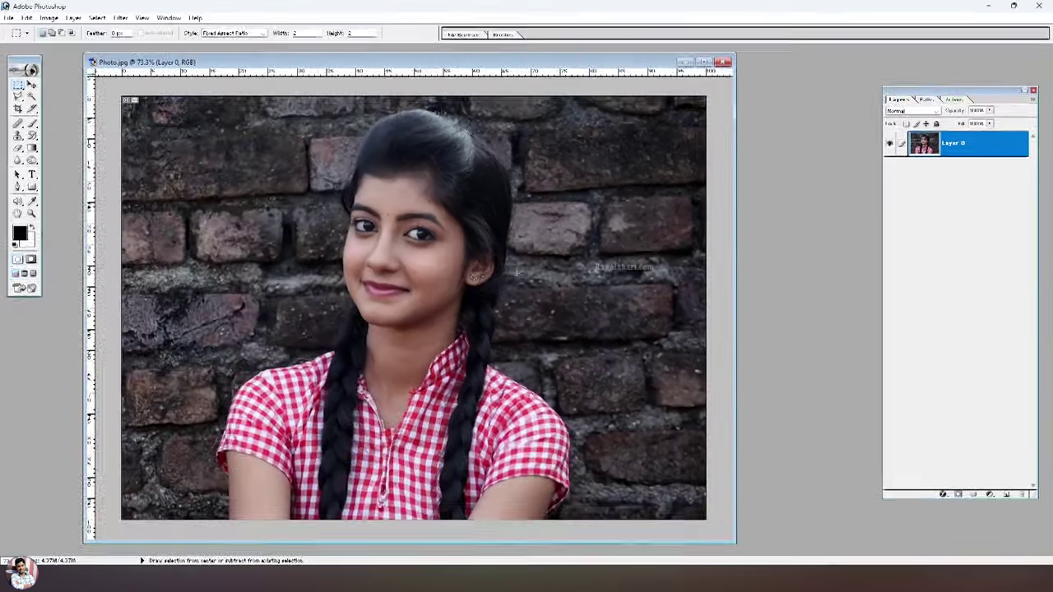
key(ctrl+plus)
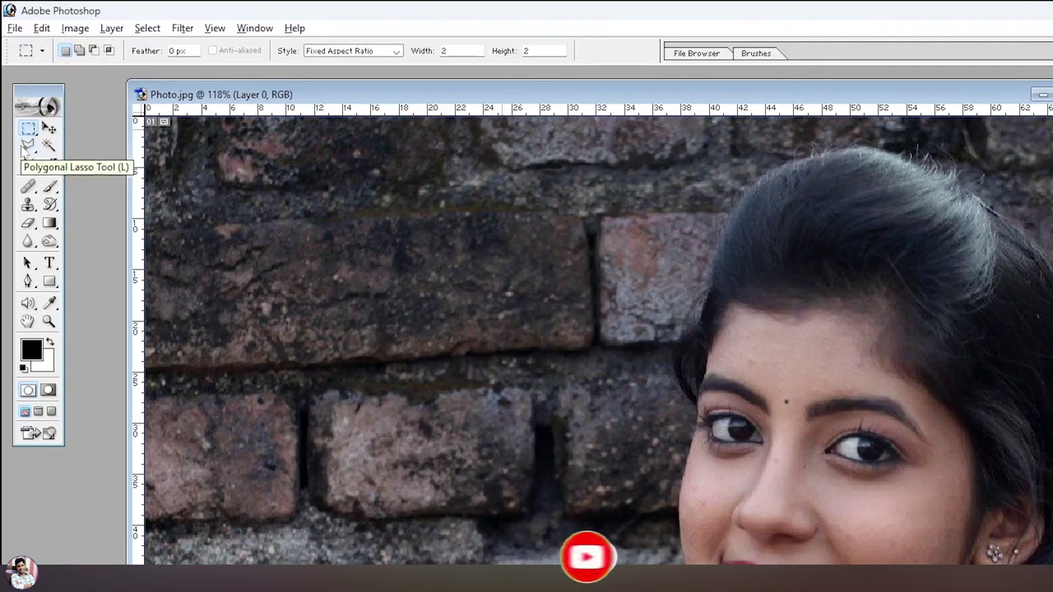
- Choose the Polygonal Lasso Tool with a 2 px feather
click(17, 97)
right_click(28, 147)
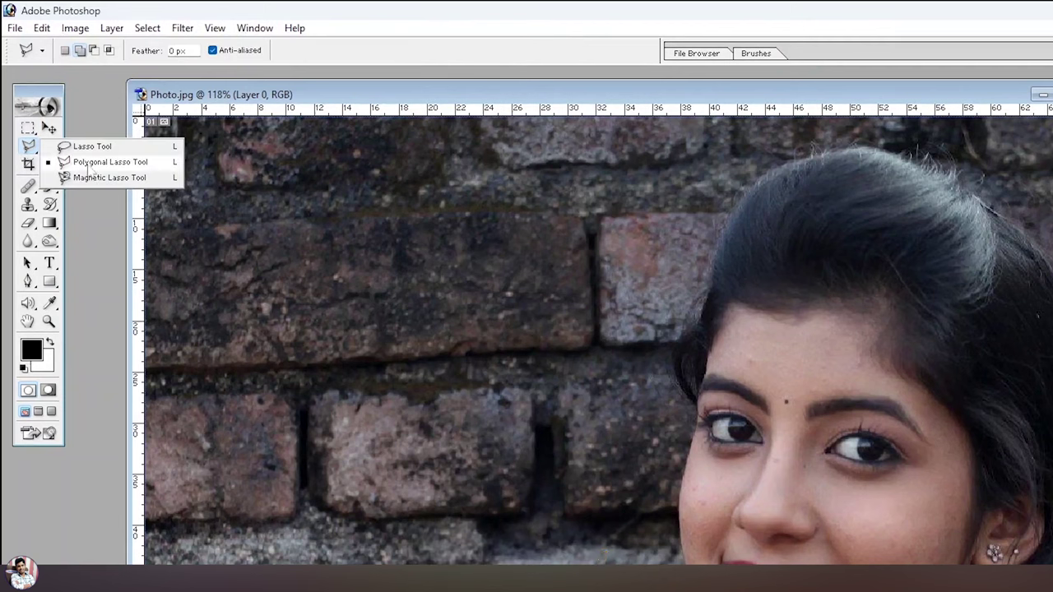
click(91, 169)
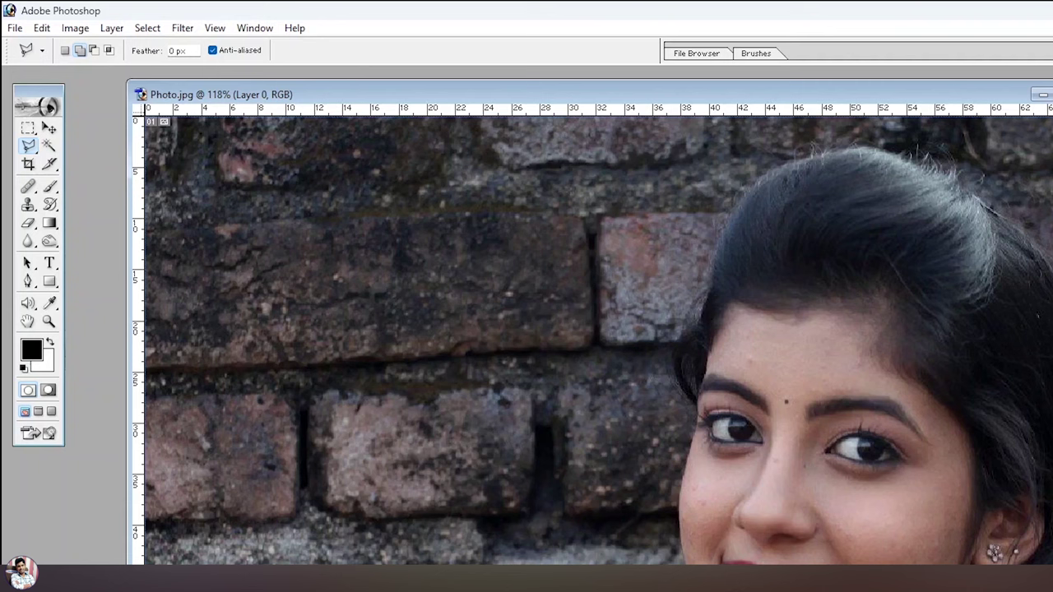
double_click(177, 50)
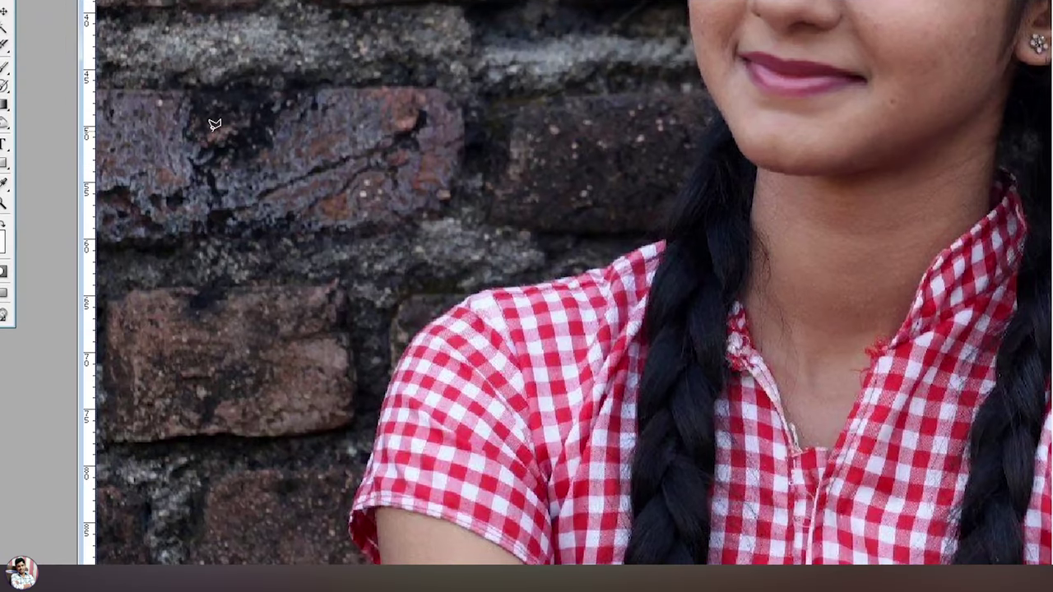
- Outline the brick-wall patch left of her shoulder, delete it to transparency, and deselect
click(213, 130)
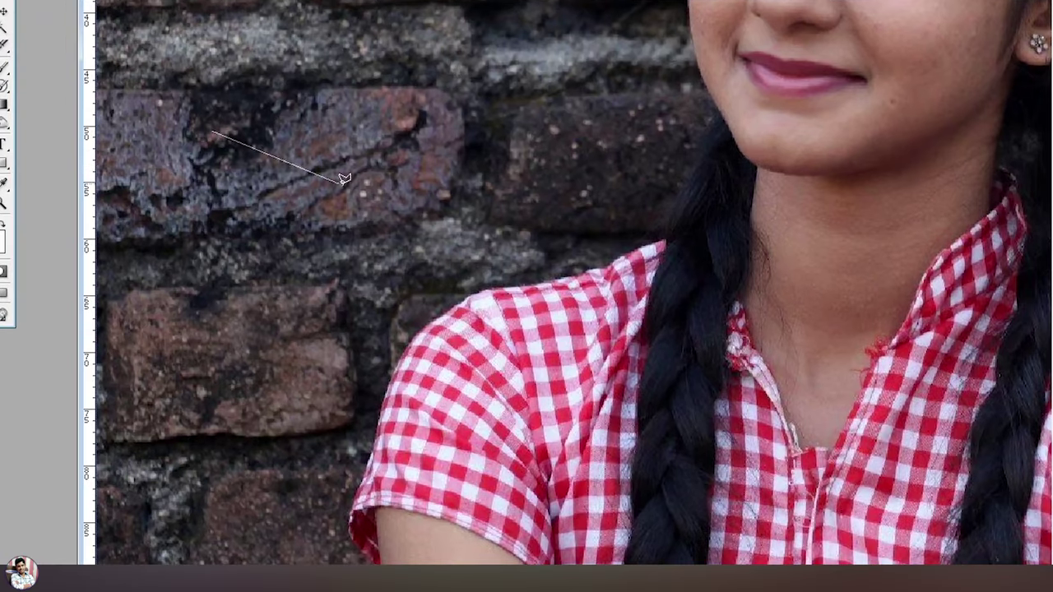
click(517, 281)
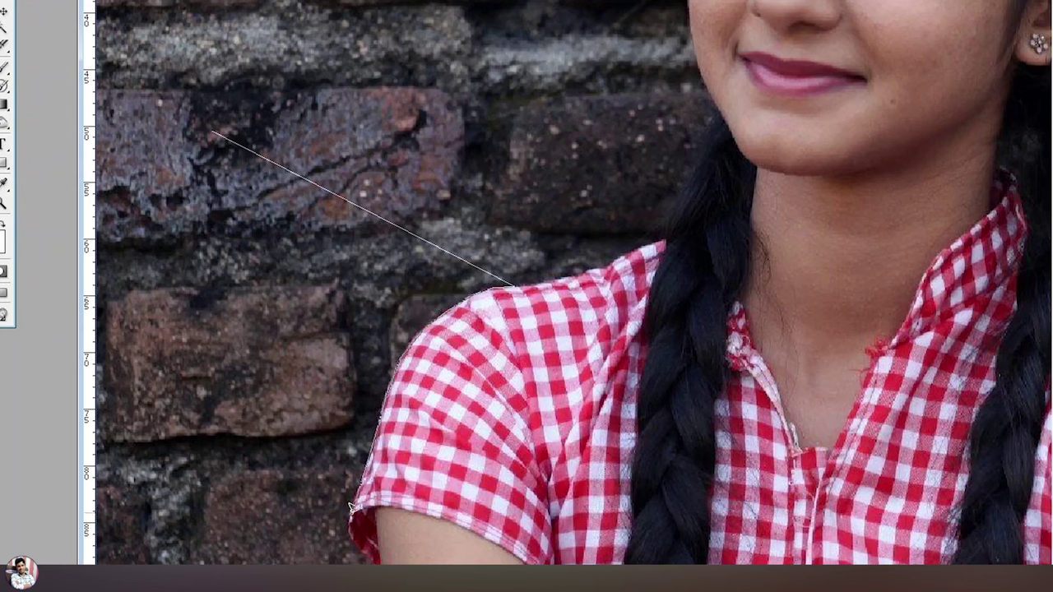
click(255, 487)
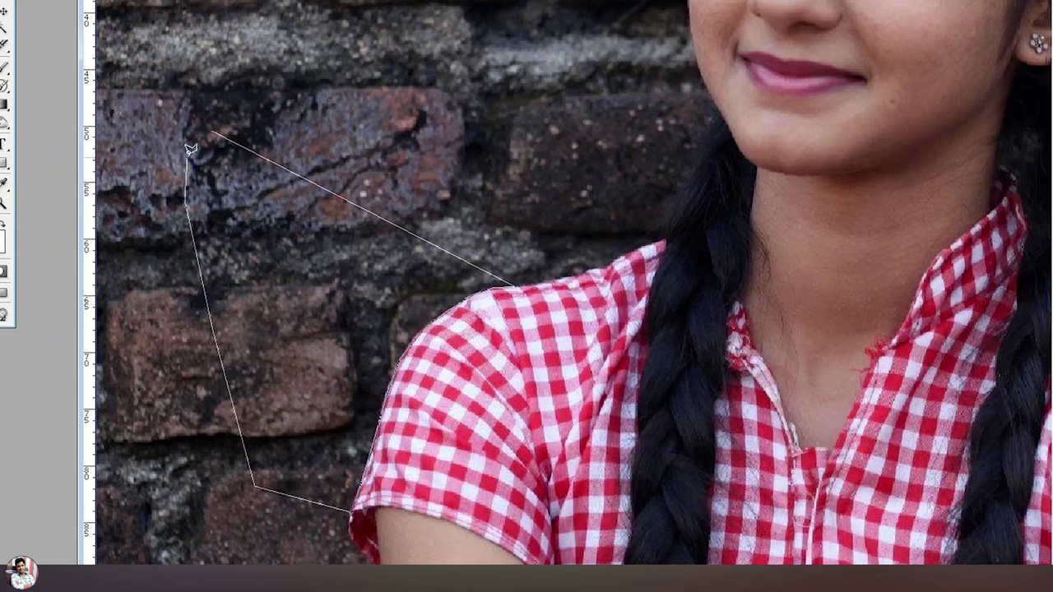
double_click(213, 130)
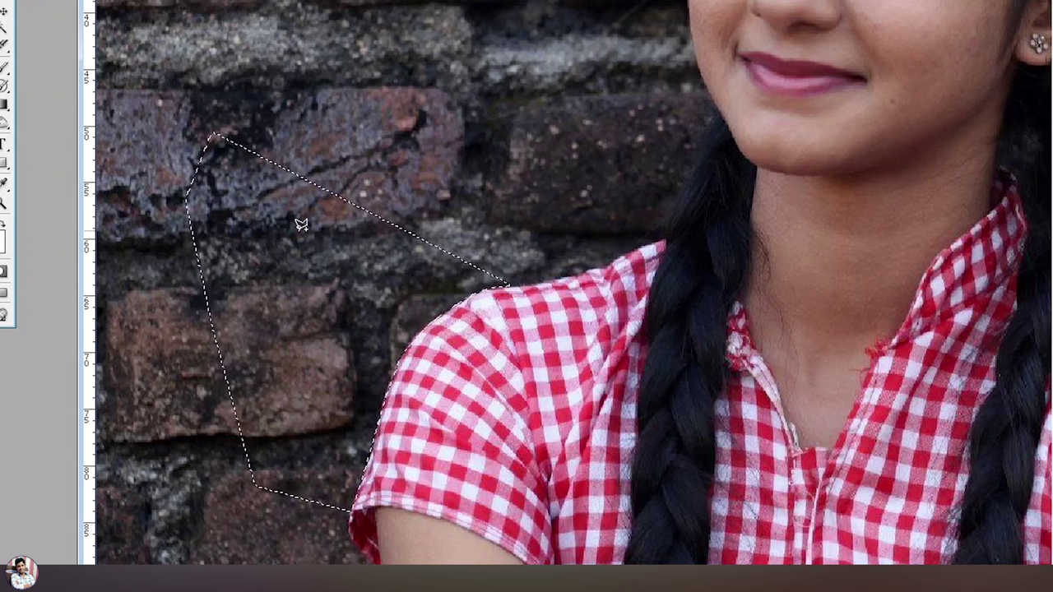
key(Delete)
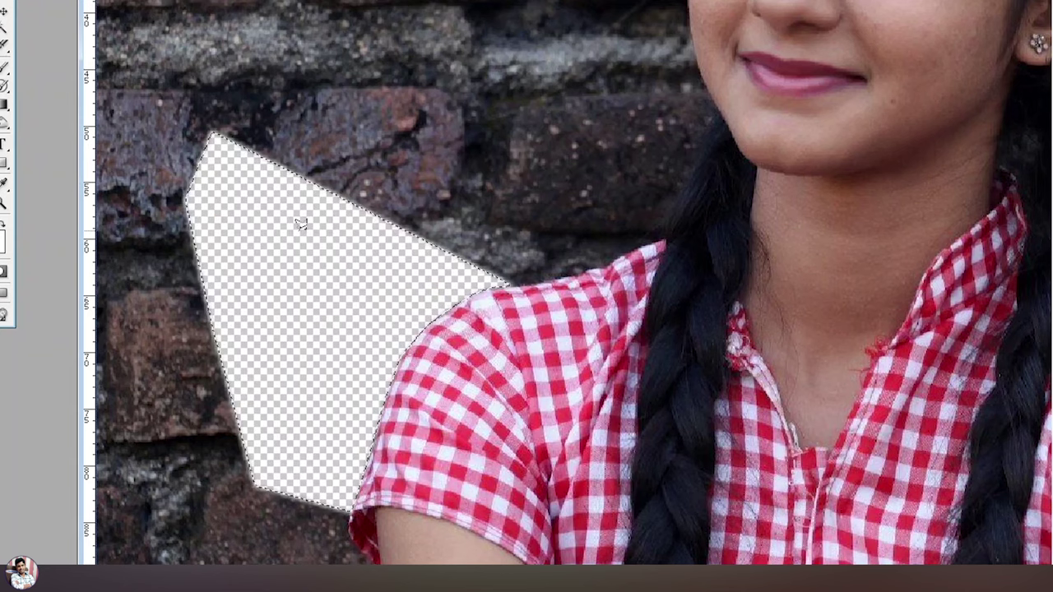
key(ctrl+d)
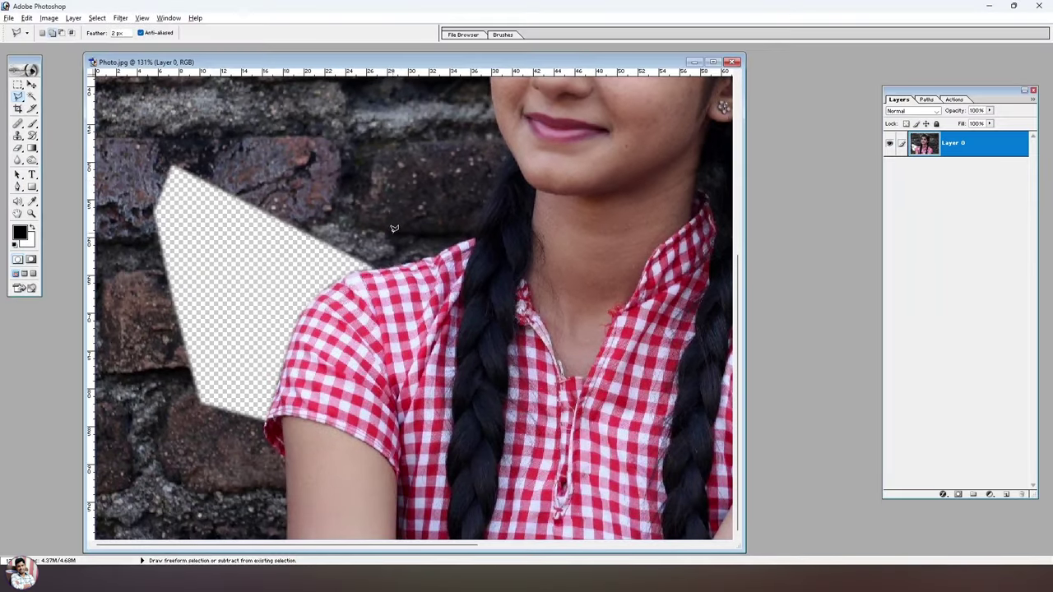
key(ctrl+0)
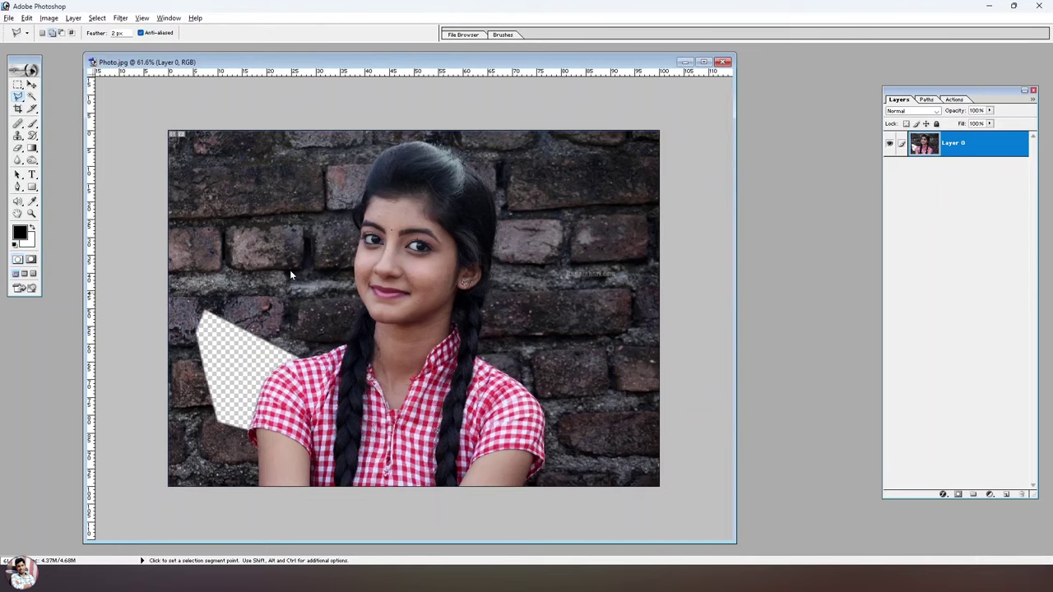
- Outline and delete the remaining brick wall on the right side of her, then deselect
key(ctrl+plus)
click(219, 337)
click(280, 405)
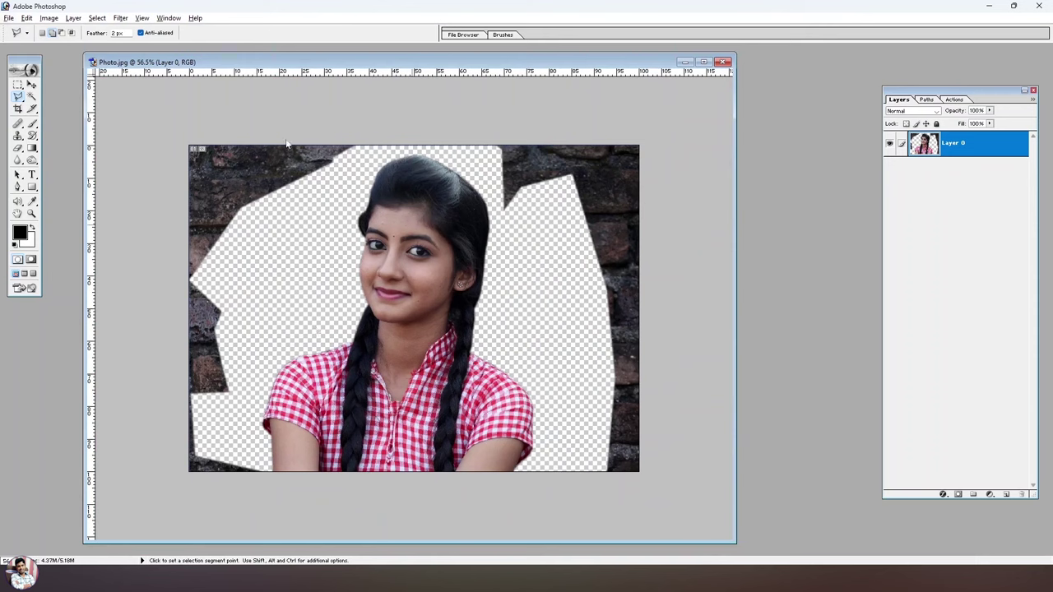
click(669, 112)
click(564, 107)
click(449, 138)
click(500, 206)
click(546, 309)
click(549, 432)
click(539, 500)
click(634, 506)
click(718, 451)
click(669, 112)
key(Delete)
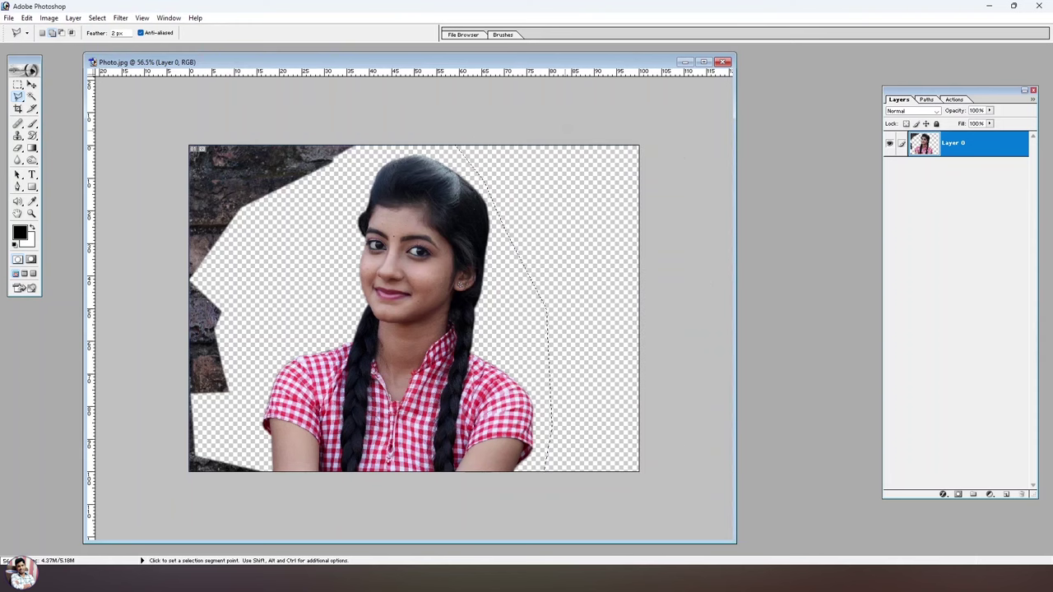
right_click(530, 180)
click(545, 184)
- Outline and delete the wall above her head and down the left side, then deselect
click(142, 138)
click(250, 114)
click(349, 120)
click(380, 147)
click(312, 223)
click(288, 333)
click(252, 395)
click(271, 488)
click(179, 500)
click(117, 459)
click(108, 173)
click(142, 137)
key(Delete)
key(ctrl+d)
key(v)
key(ctrl+plus)
key(ctrl+plus)
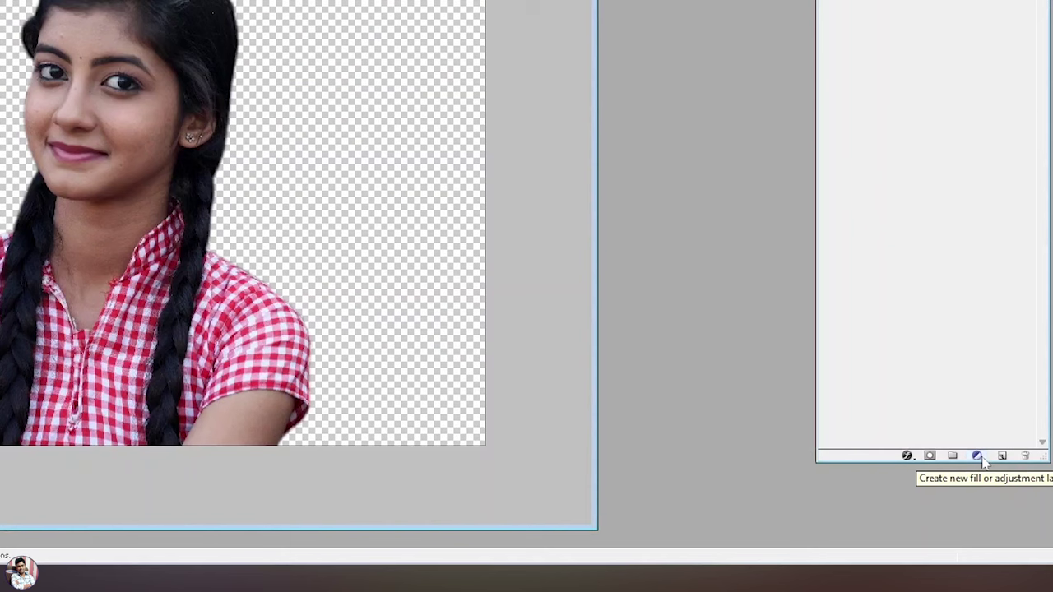
- Add a Solid Color fill layer in bright magenta above Layer 0
click(982, 457)
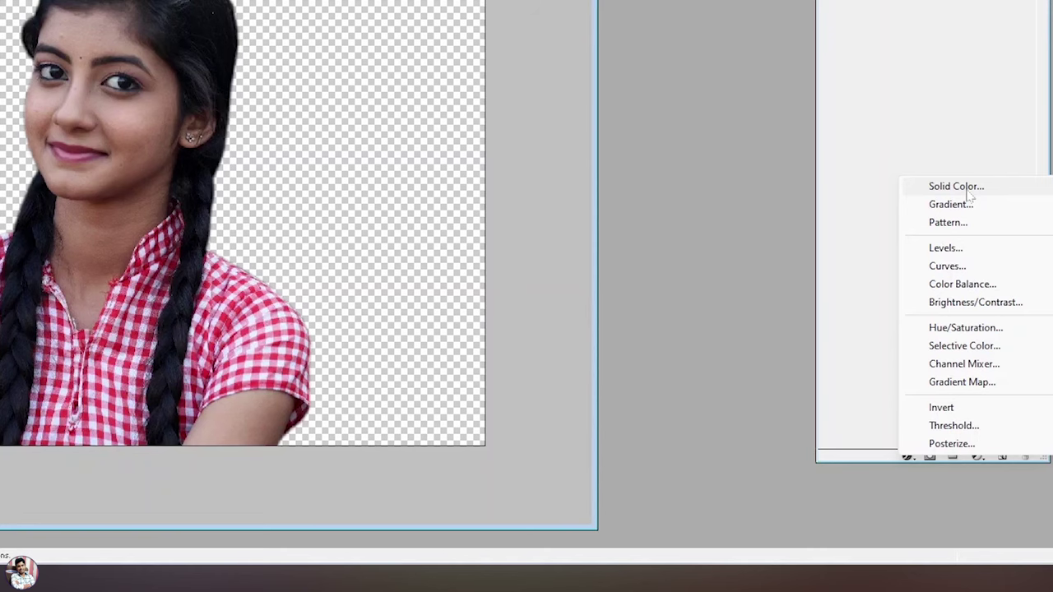
click(956, 186)
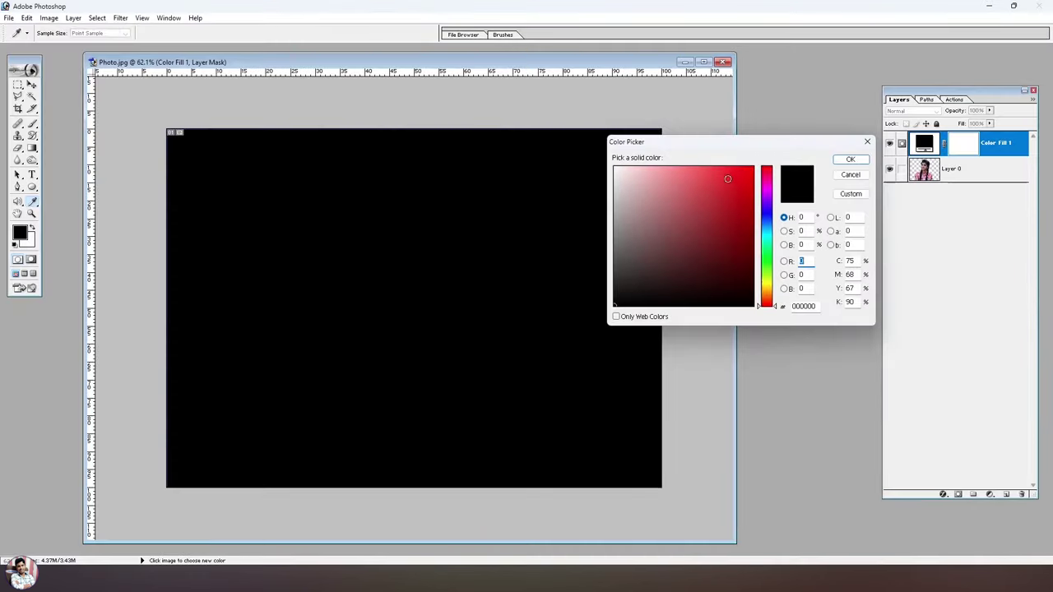
click(711, 174)
drag(766, 173, 766, 189)
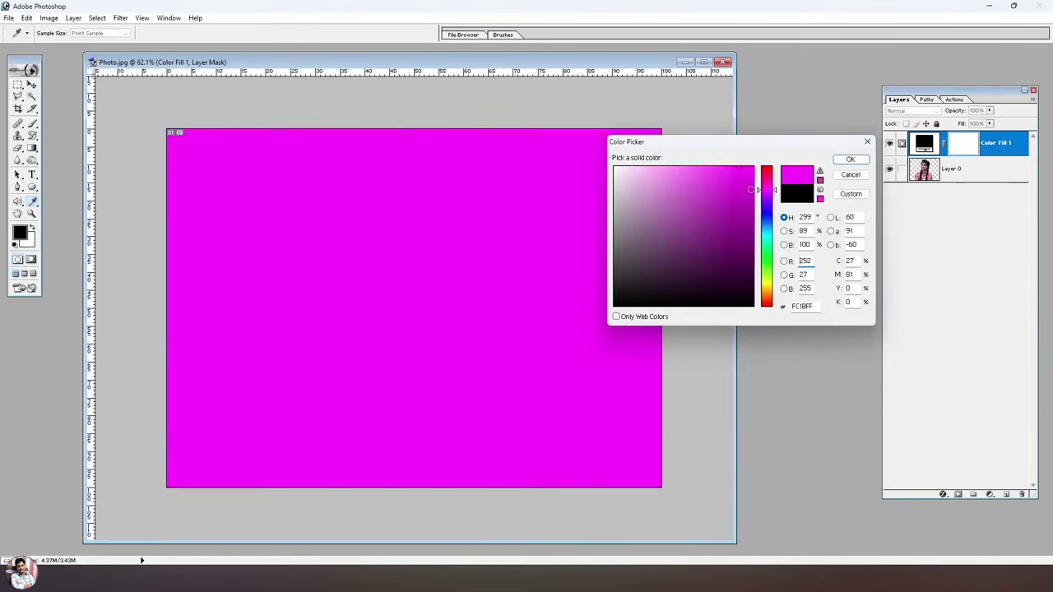
click(850, 159)
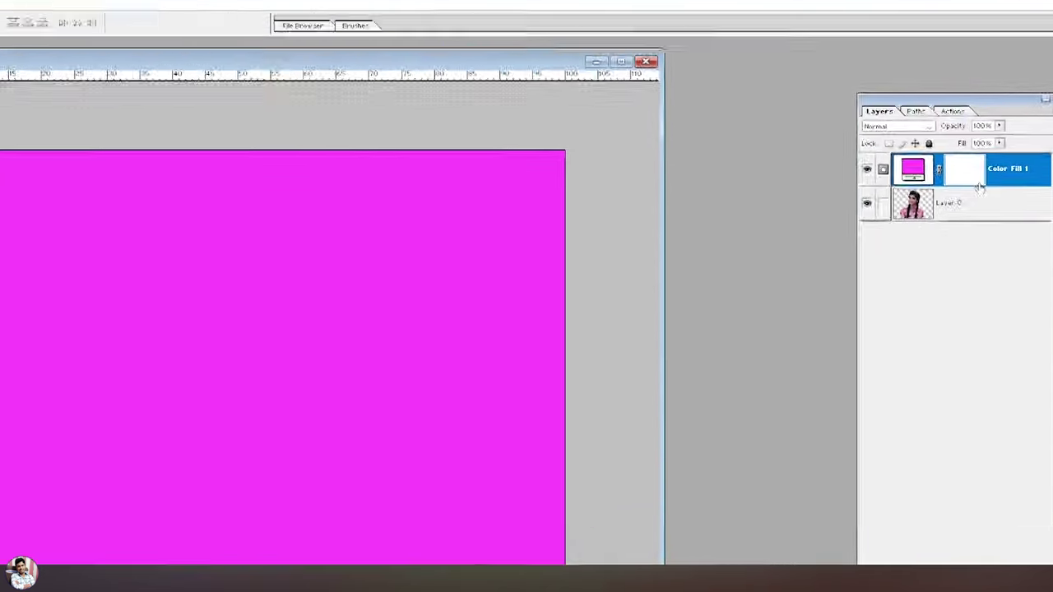
click(934, 168)
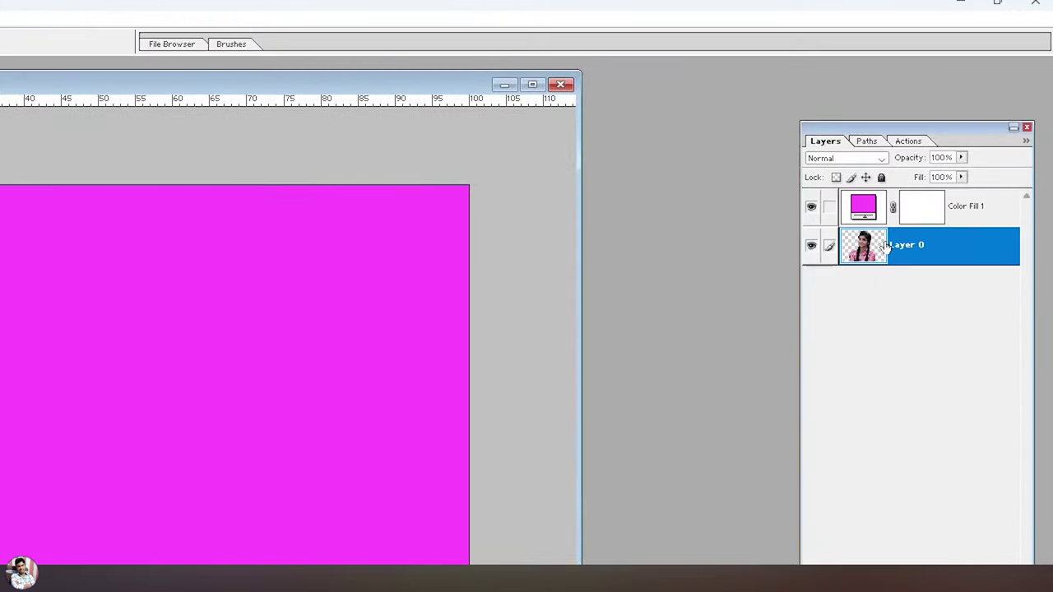
- Move Layer 0 above the fill, recolour Color Fill 1 cyan, then delete the fill layer
drag(885, 246, 881, 202)
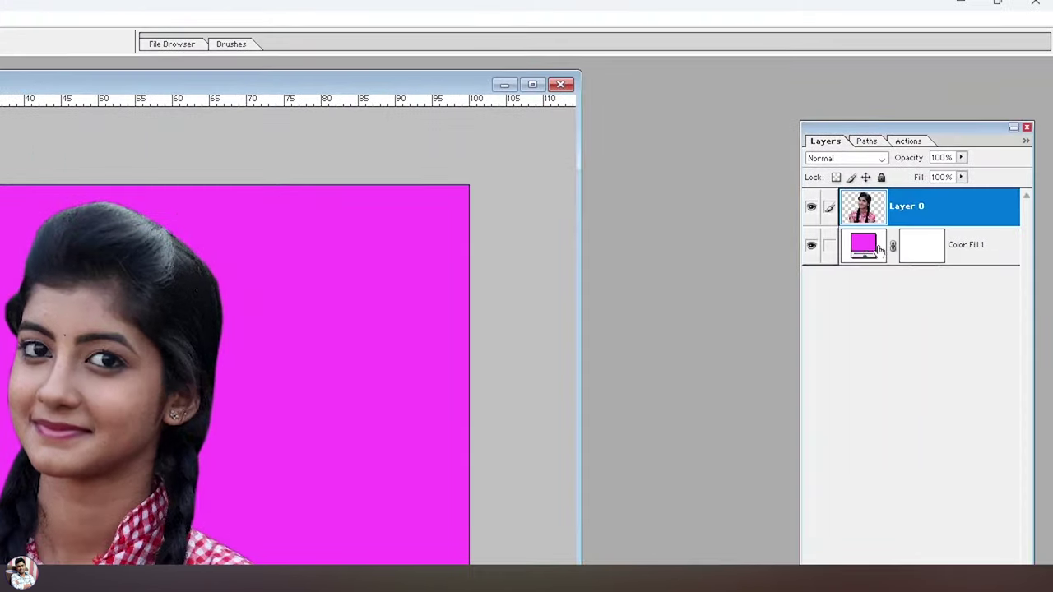
click(927, 170)
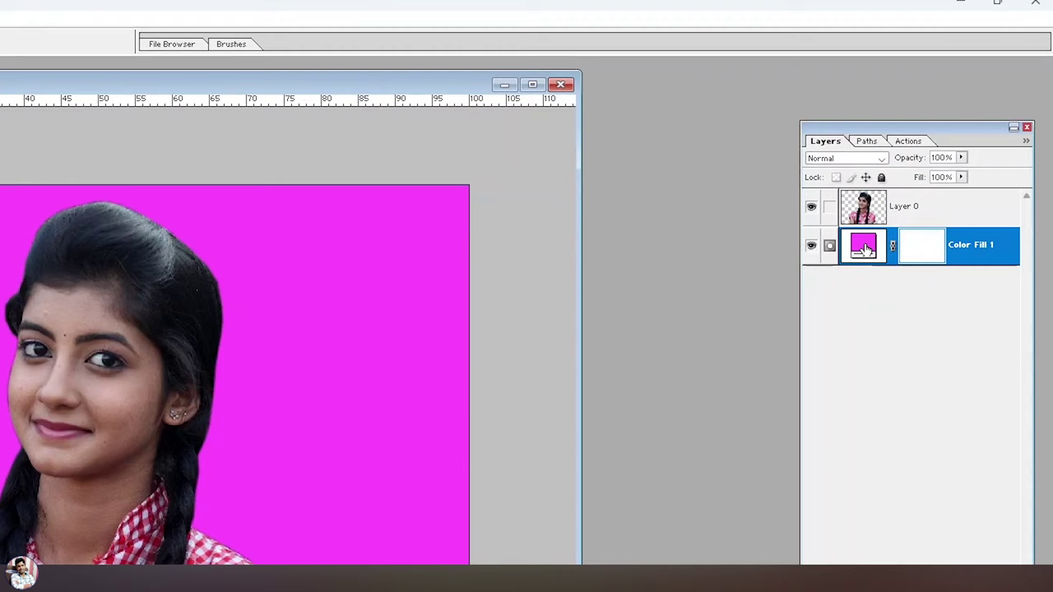
double_click(864, 249)
drag(617, 219, 659, 191)
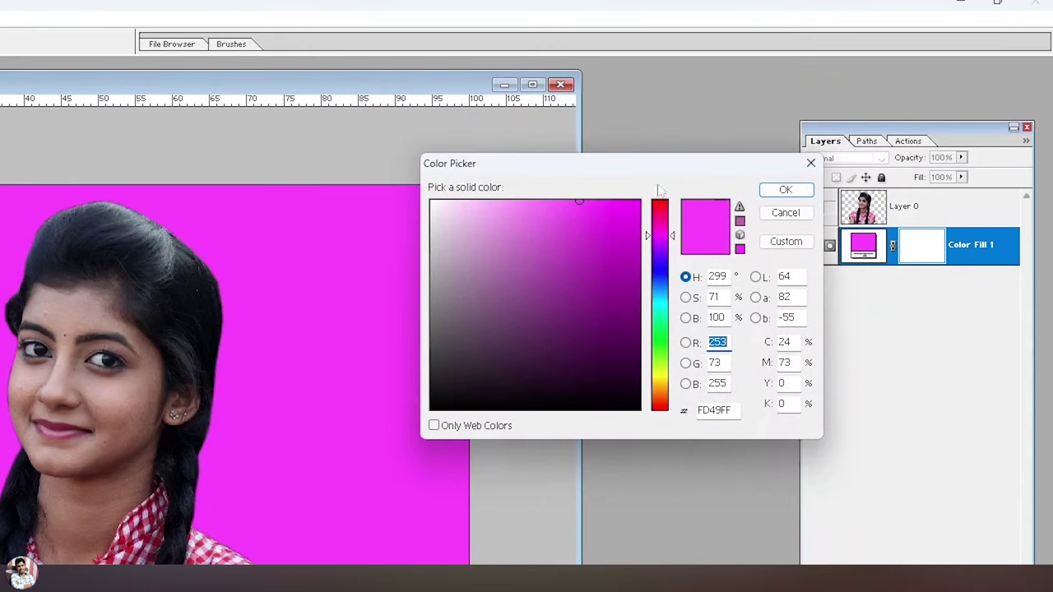
click(661, 326)
click(656, 309)
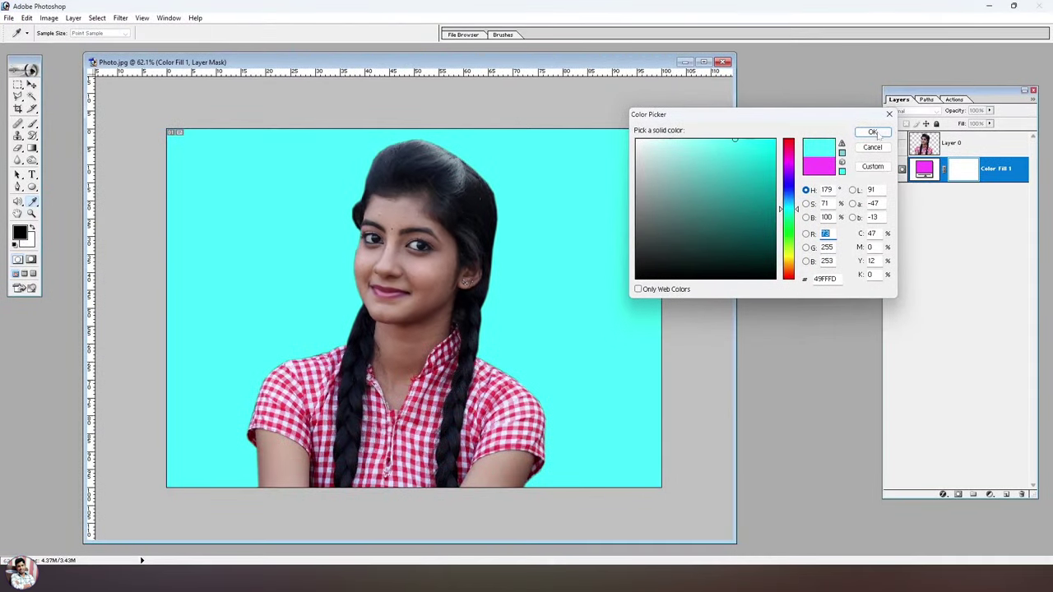
click(873, 132)
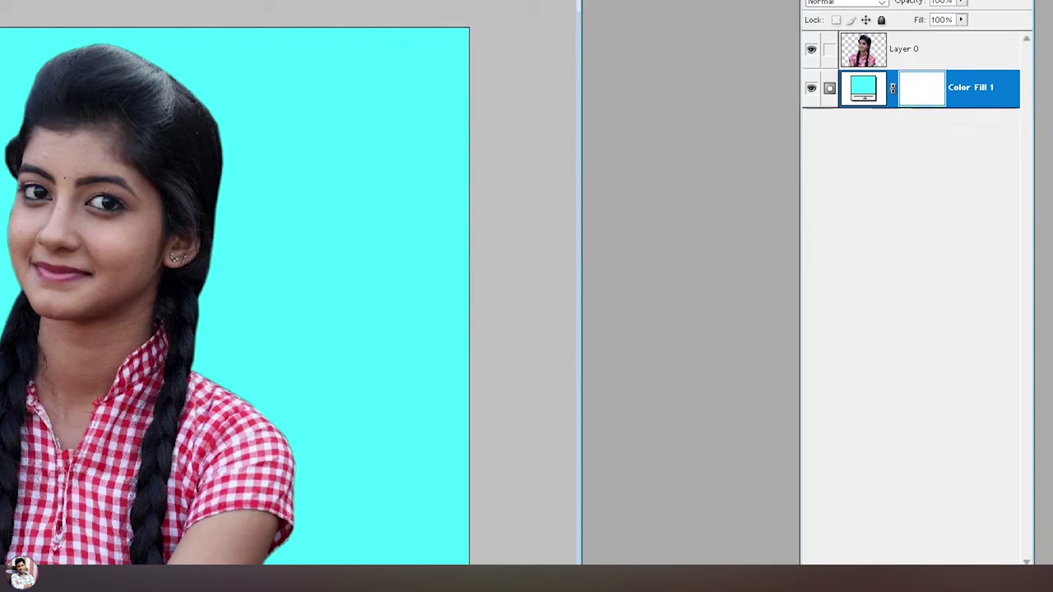
click(1023, 581)
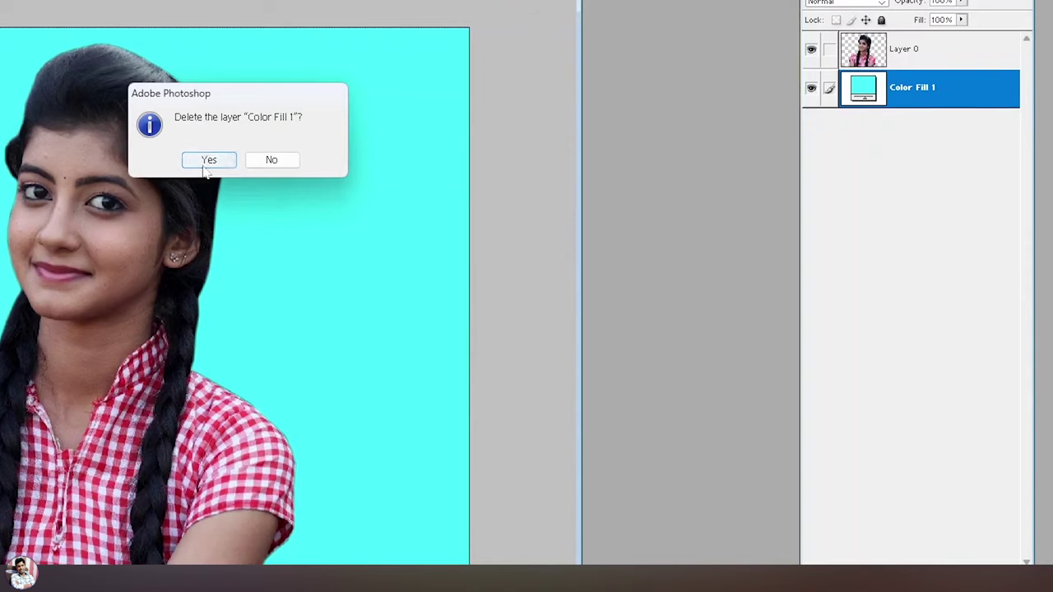
click(207, 159)
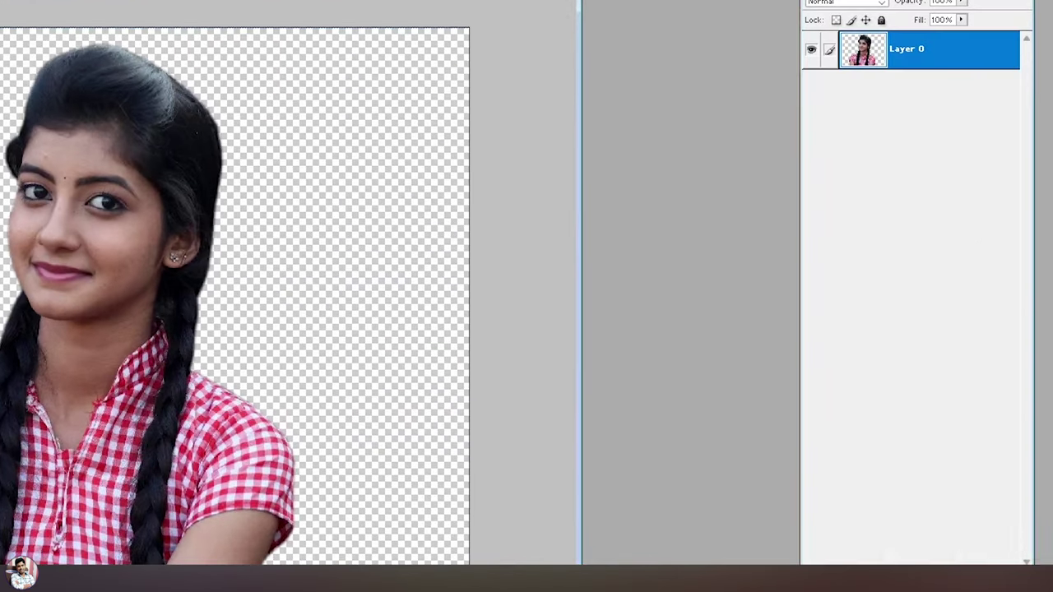
- Add a Gradient fill layer and try presets, settling on Black, White
click(990, 494)
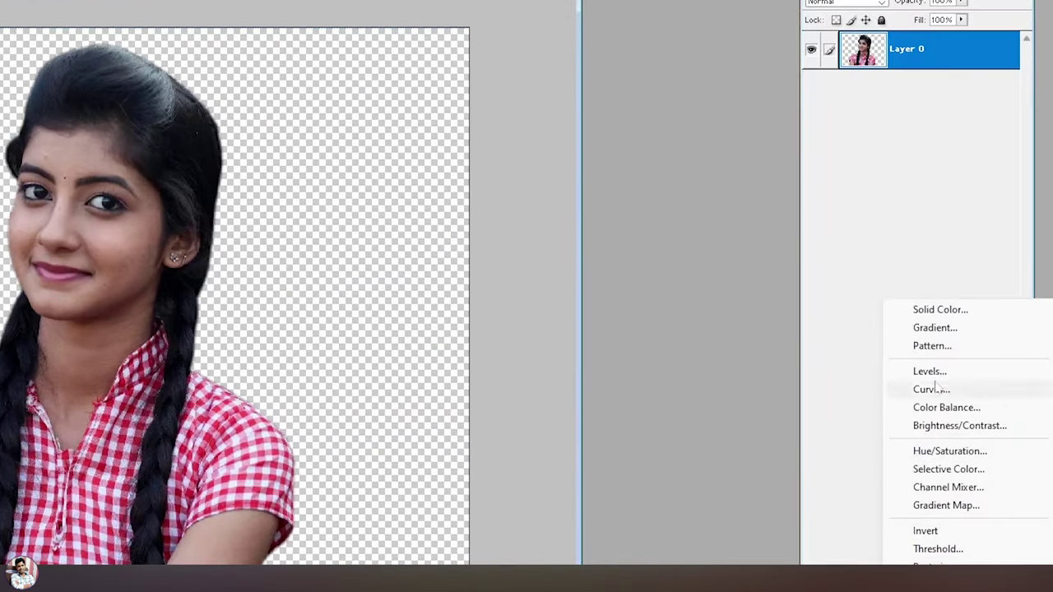
click(936, 327)
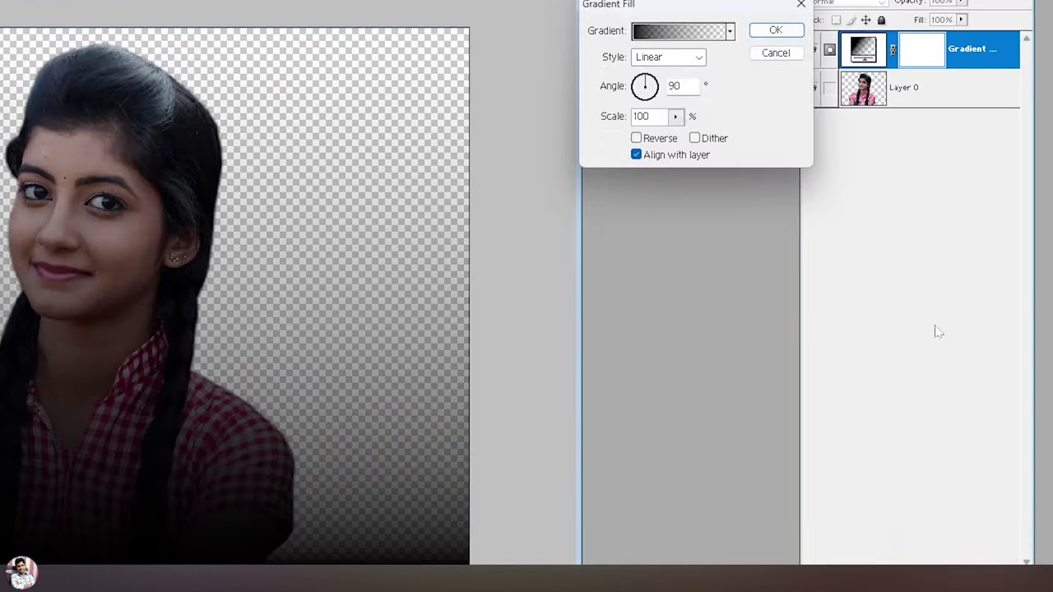
click(650, 35)
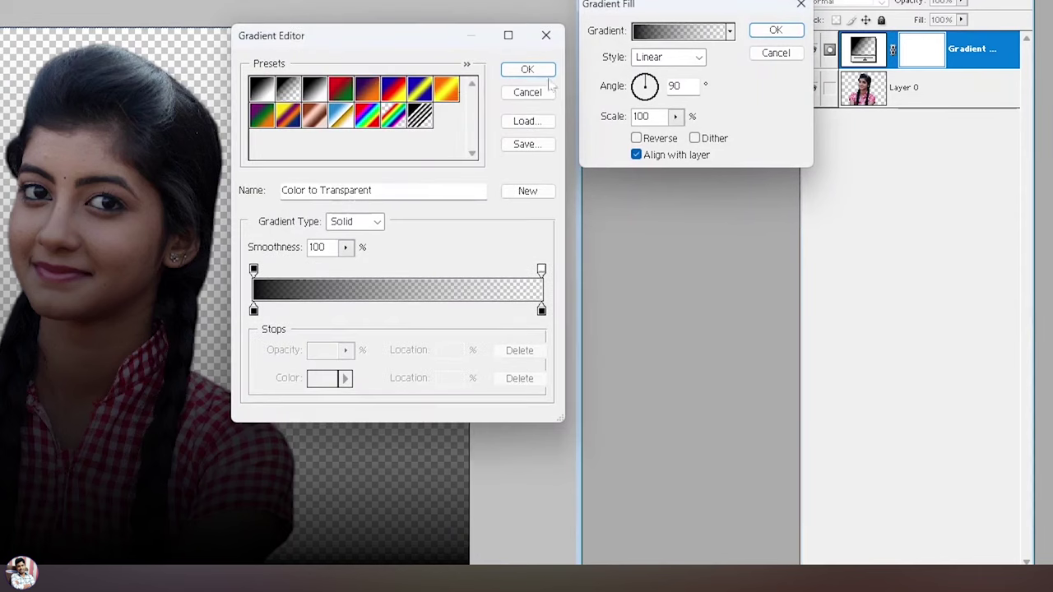
click(445, 88)
click(339, 87)
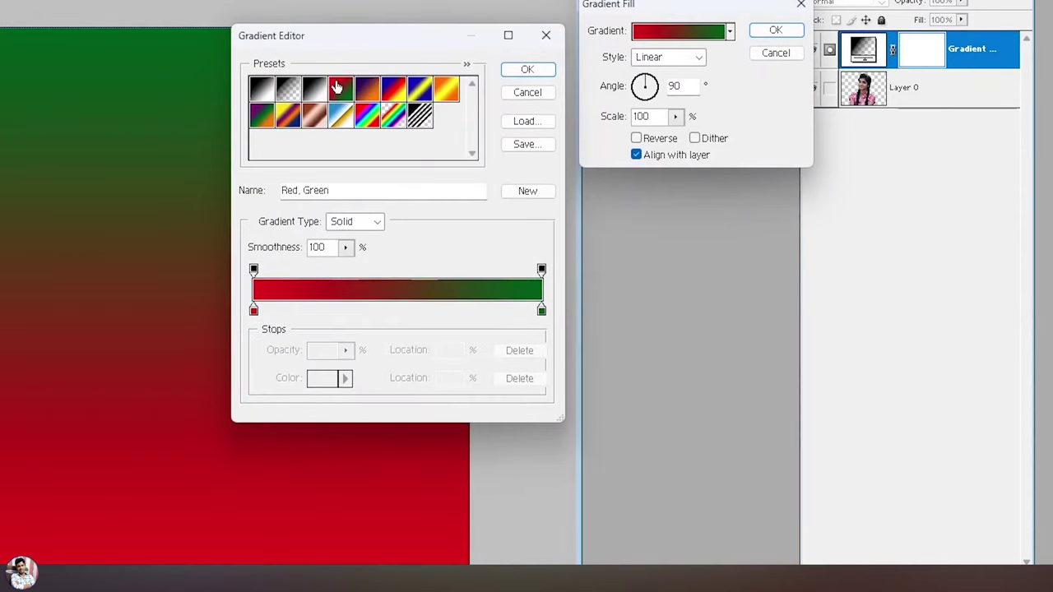
click(393, 87)
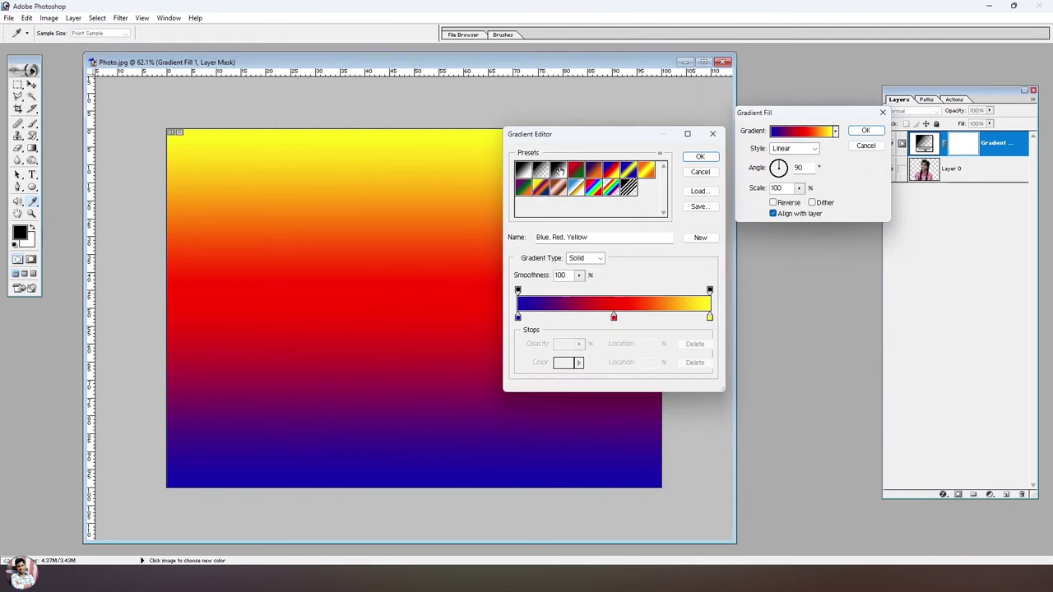
click(559, 170)
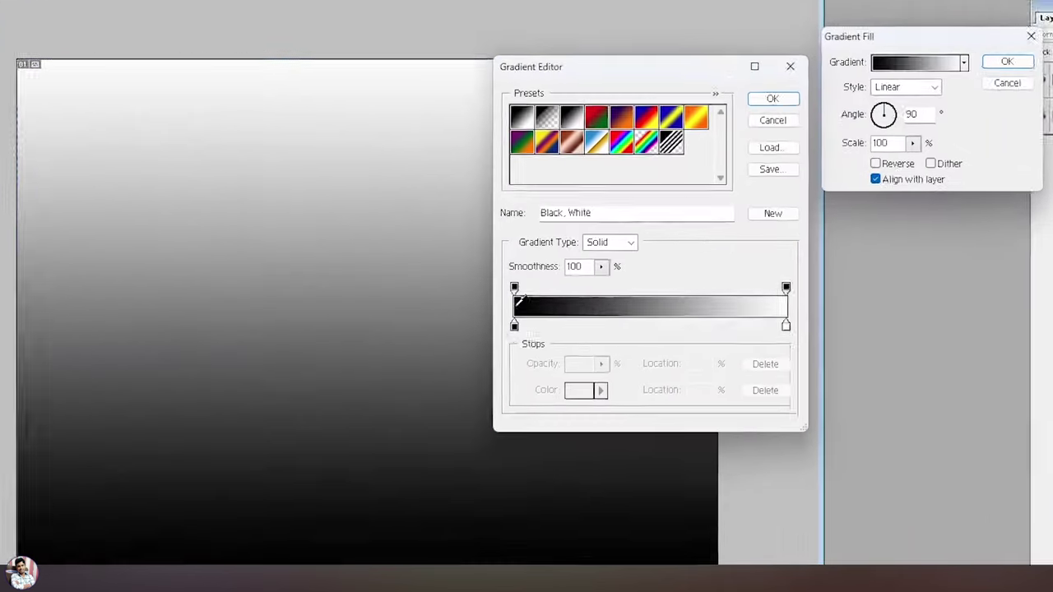
- Set the gradient's black starting stop to a deep magenta
click(518, 317)
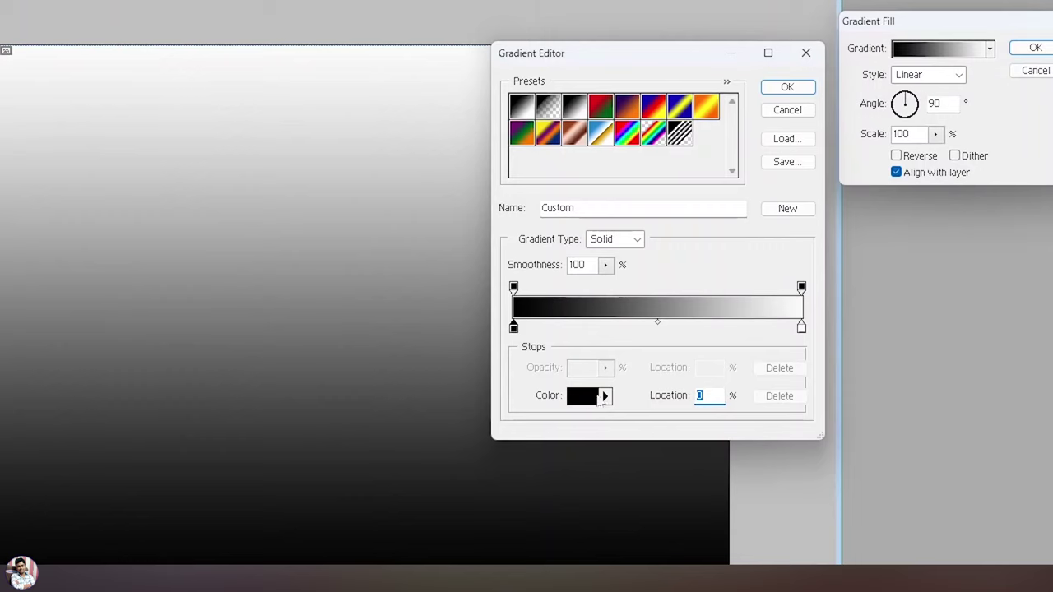
click(586, 401)
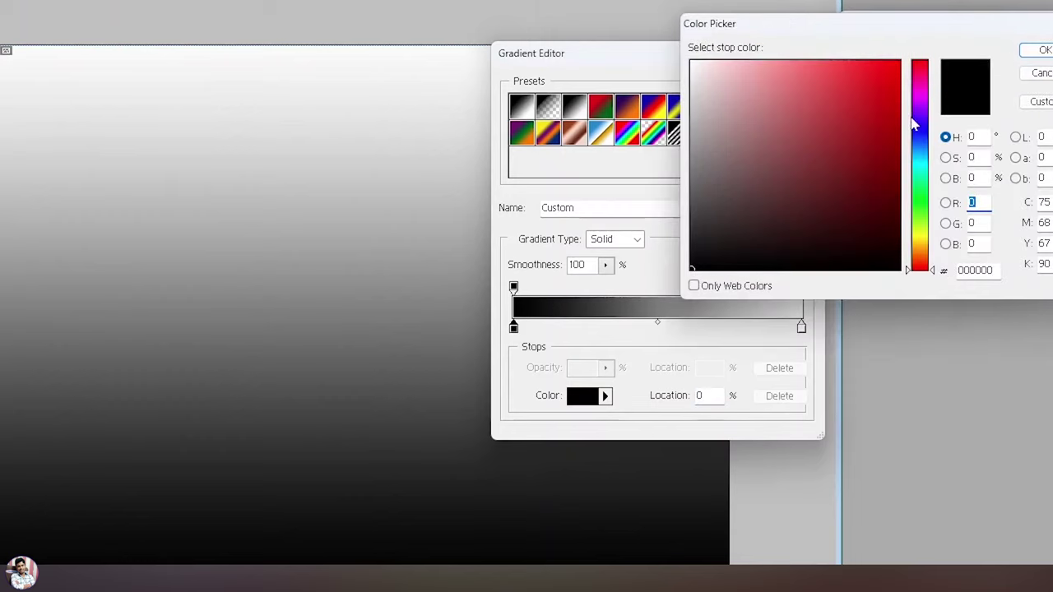
click(915, 97)
drag(879, 104, 847, 10)
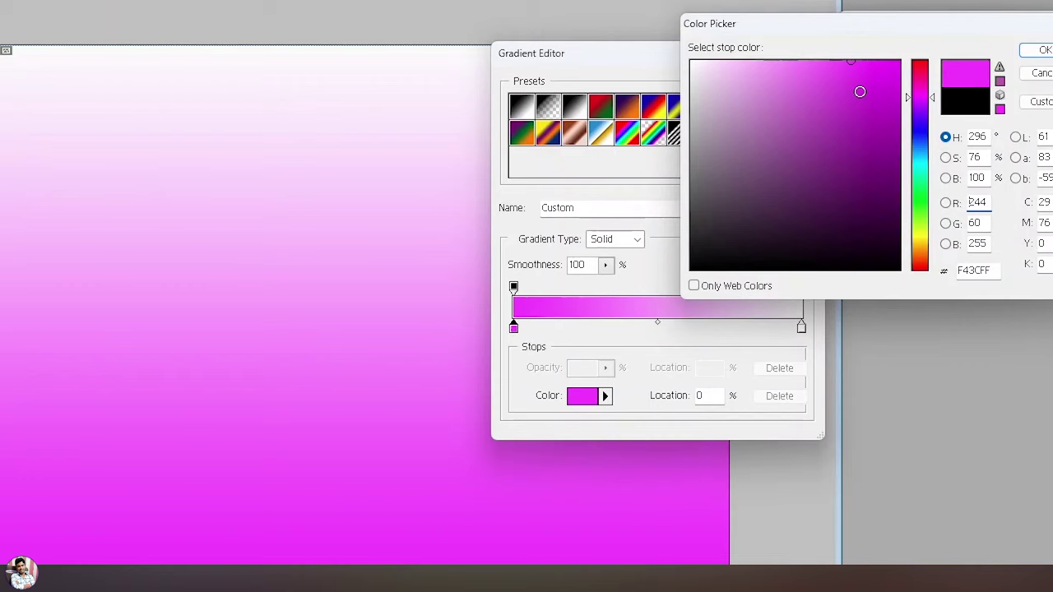
click(882, 61)
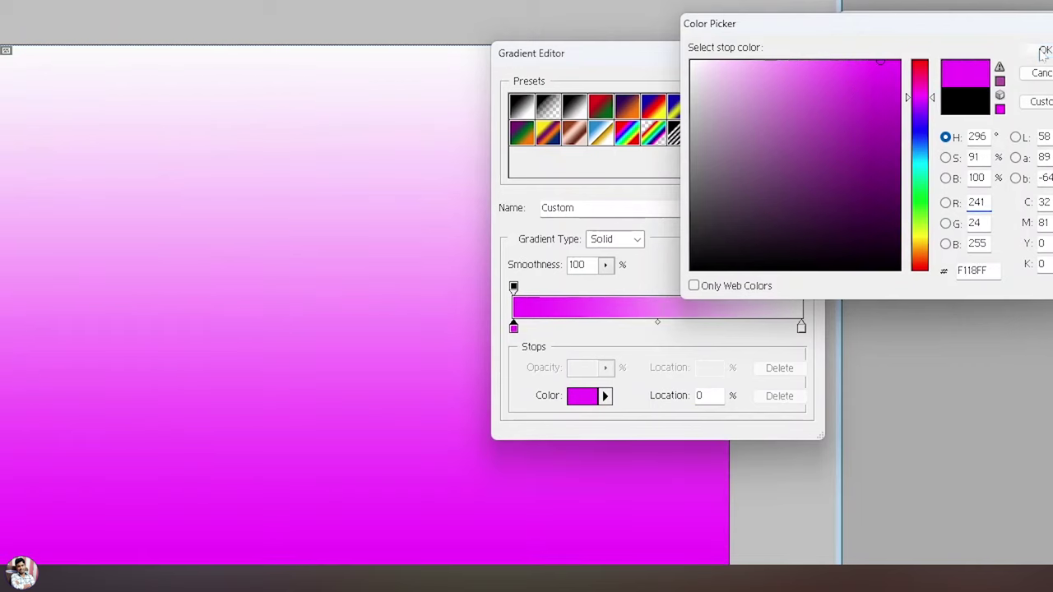
click(1043, 51)
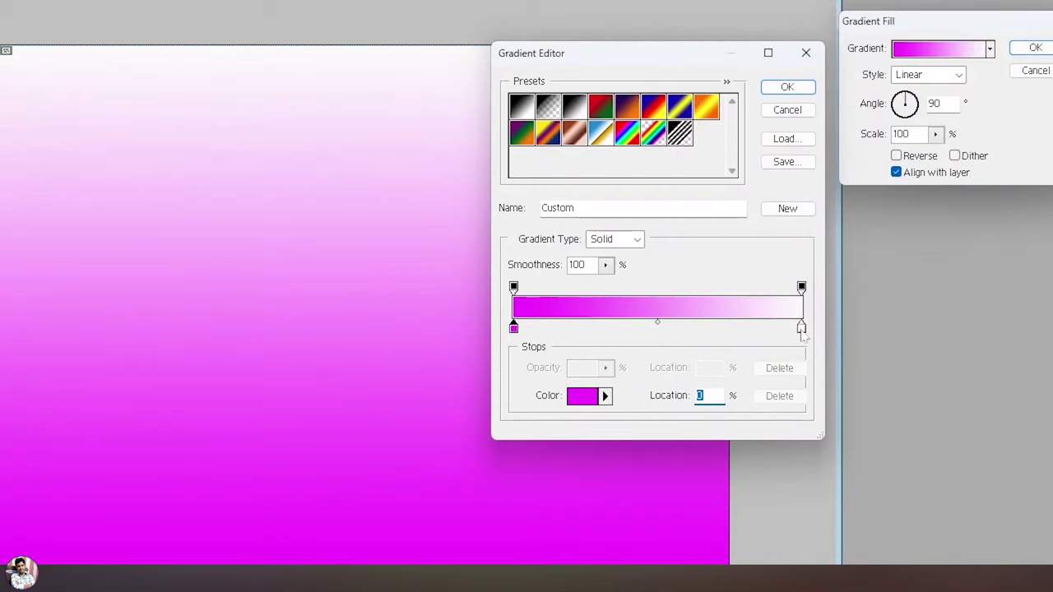
- Set the white end stop to purple and commit the gradient fill
click(801, 329)
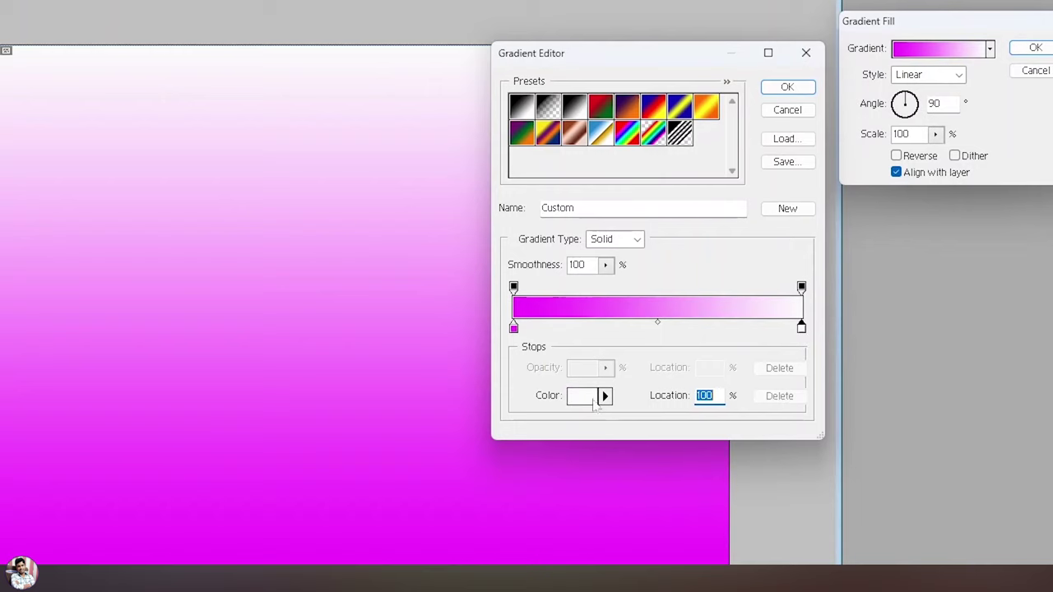
click(603, 396)
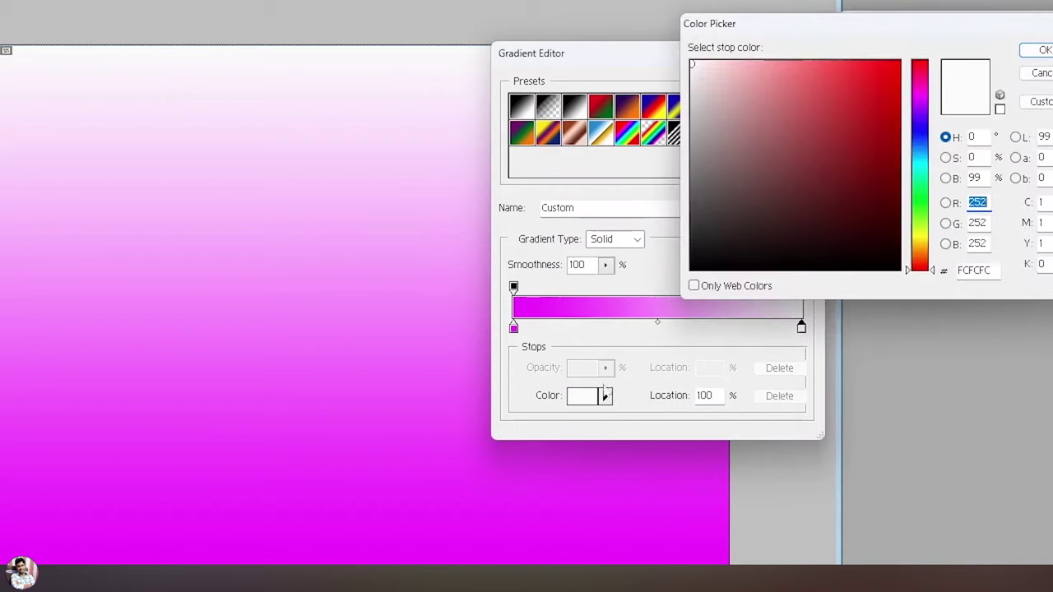
drag(919, 131, 928, 16)
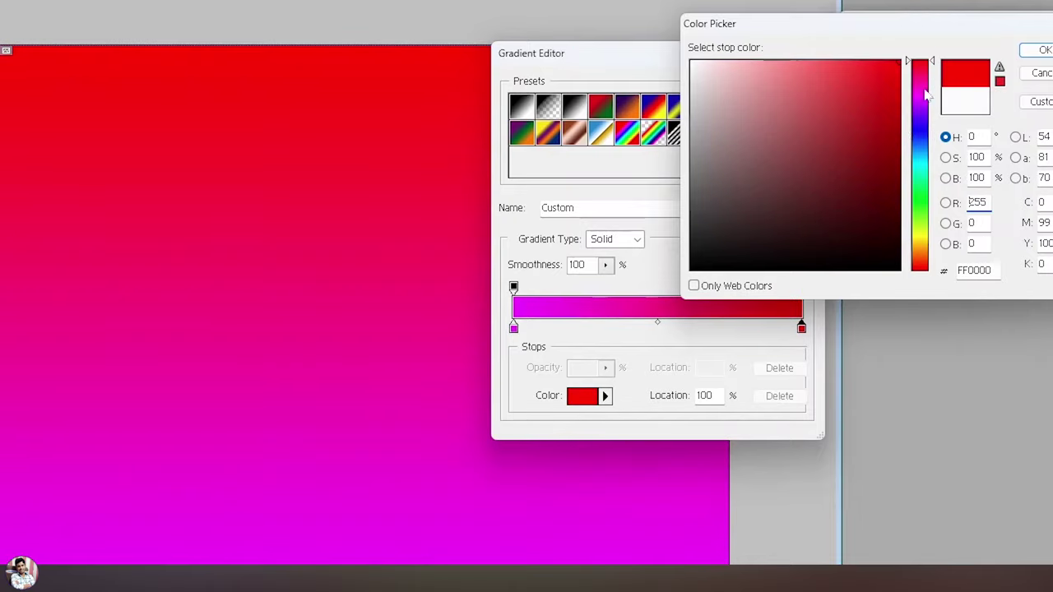
click(919, 116)
click(1038, 50)
key(Return)
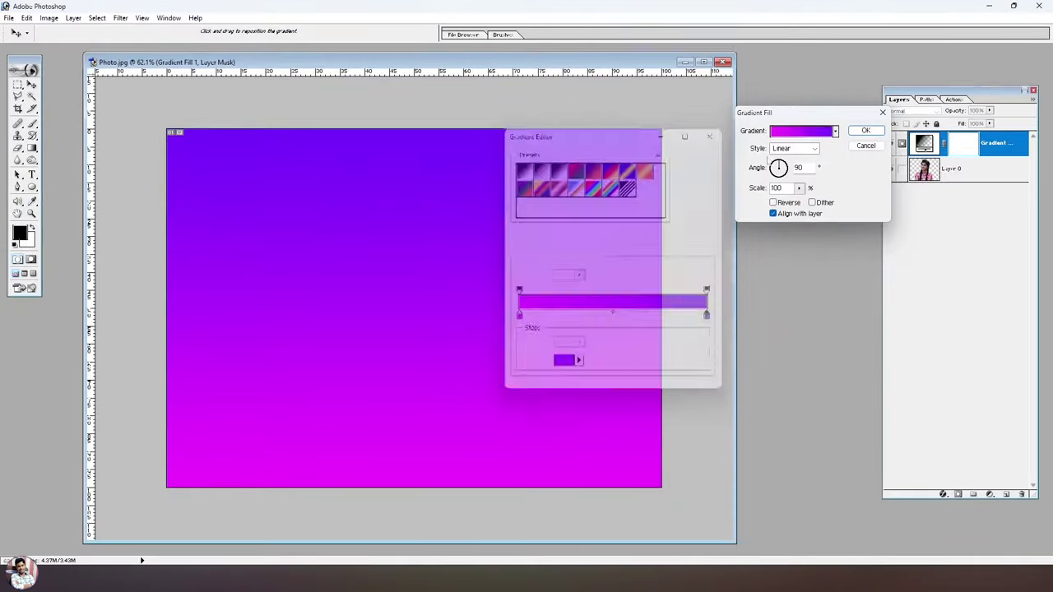
click(866, 131)
click(946, 169)
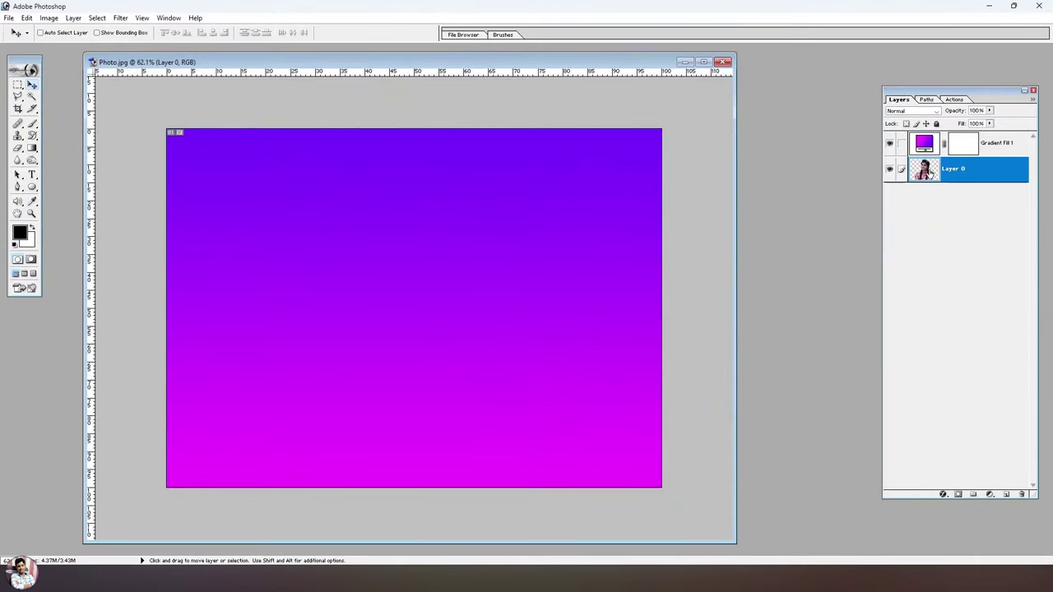
- Place Layer 0 above Gradient Fill 1 so the woman shows over the gradient
drag(954, 169, 955, 136)
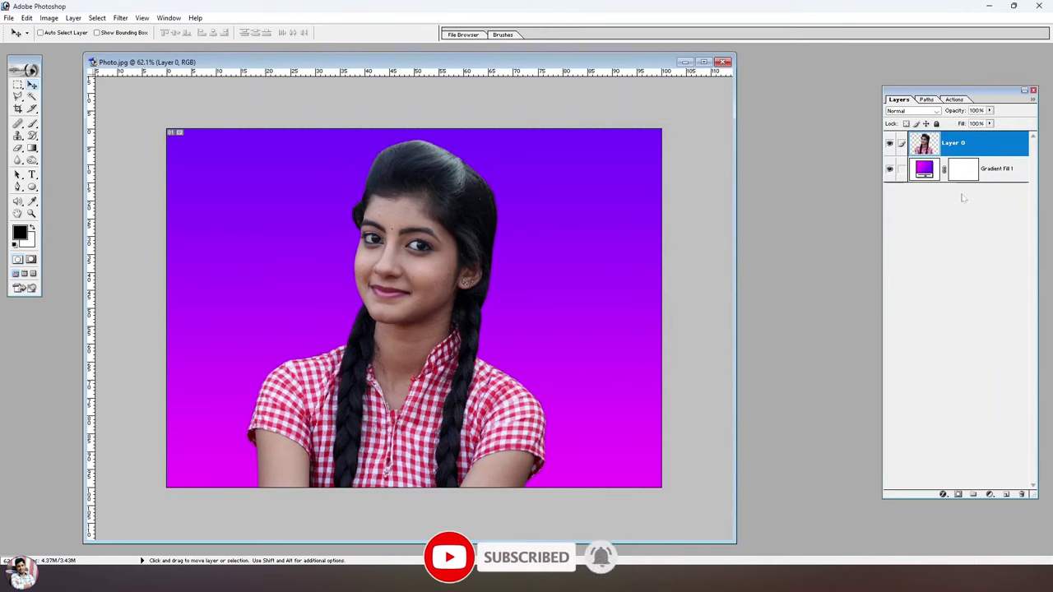
click(995, 168)
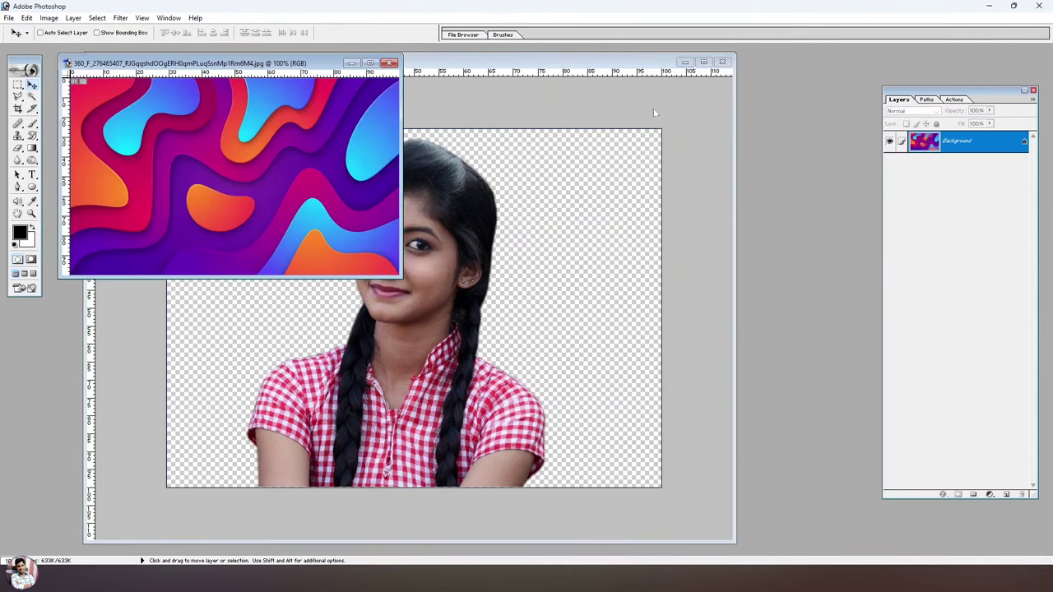
- Place the wave wallpaper window beside the portrait, select the whole image, and return to Photo.jpg
drag(199, 65, 636, 89)
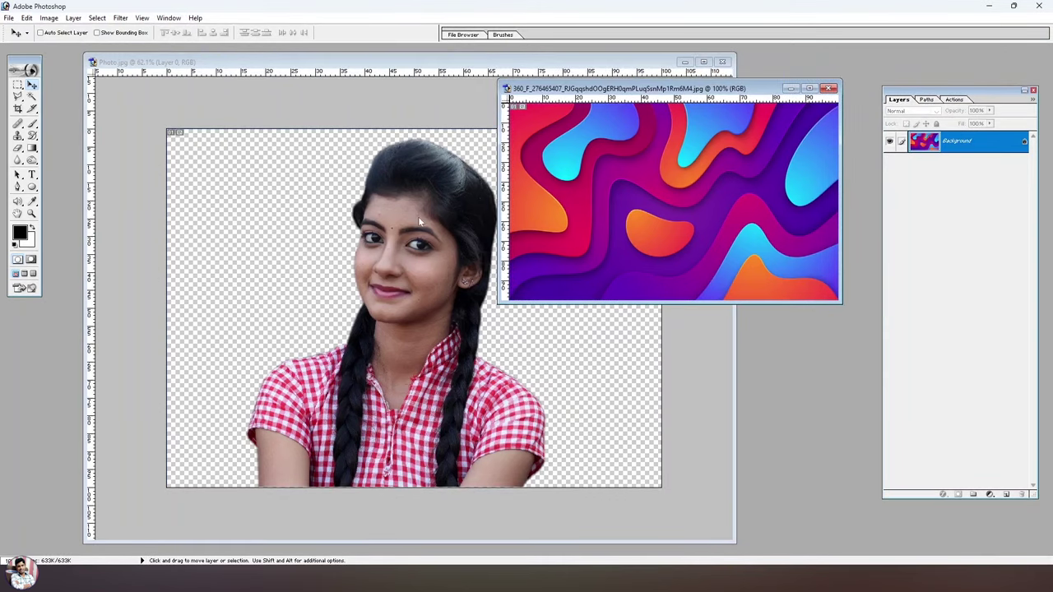
drag(659, 88, 660, 82)
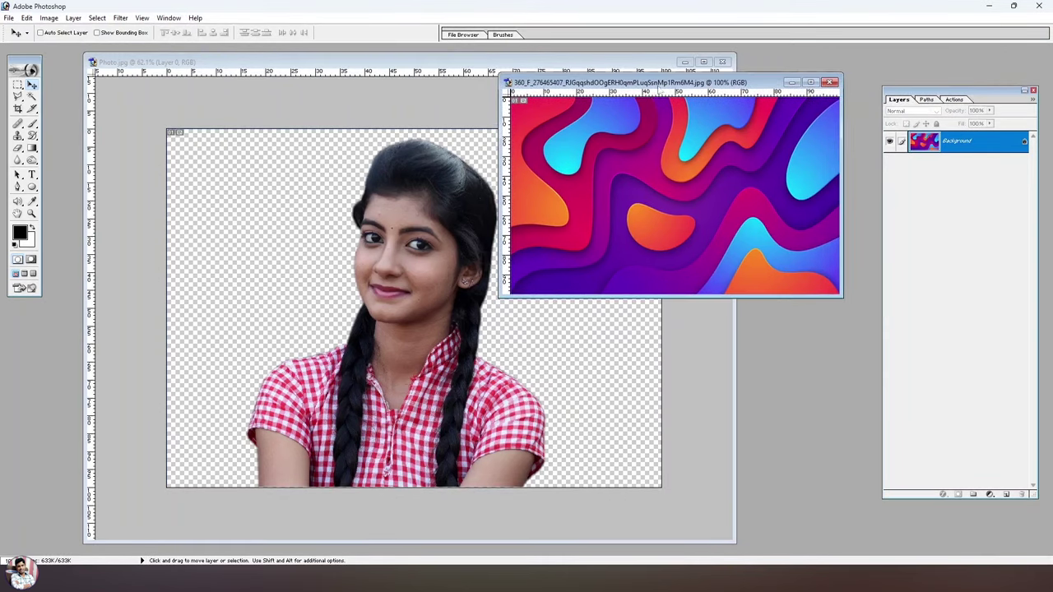
key(ctrl+a)
click(395, 88)
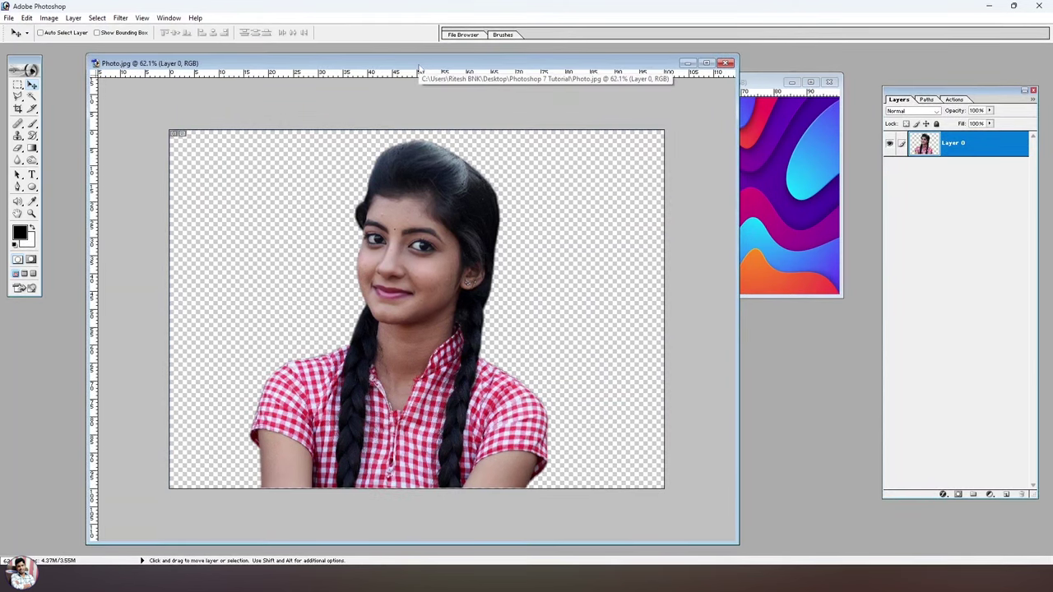
- Paste the wave wallpaper, scale it to cover the canvas, and put Layer 0 above it
key(ctrl+v)
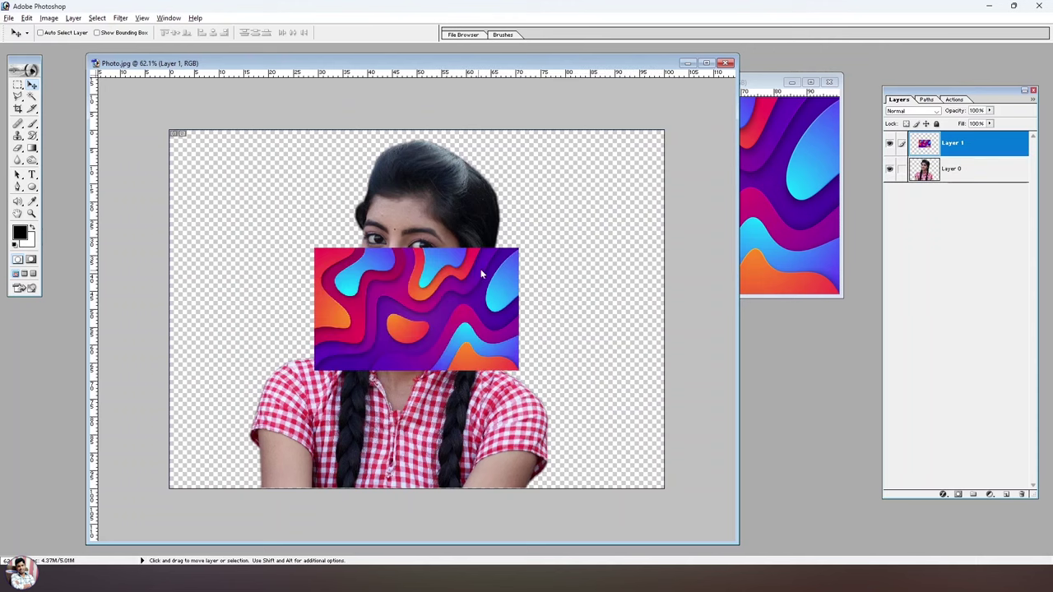
key(ctrl+t)
drag(519, 247, 728, 128)
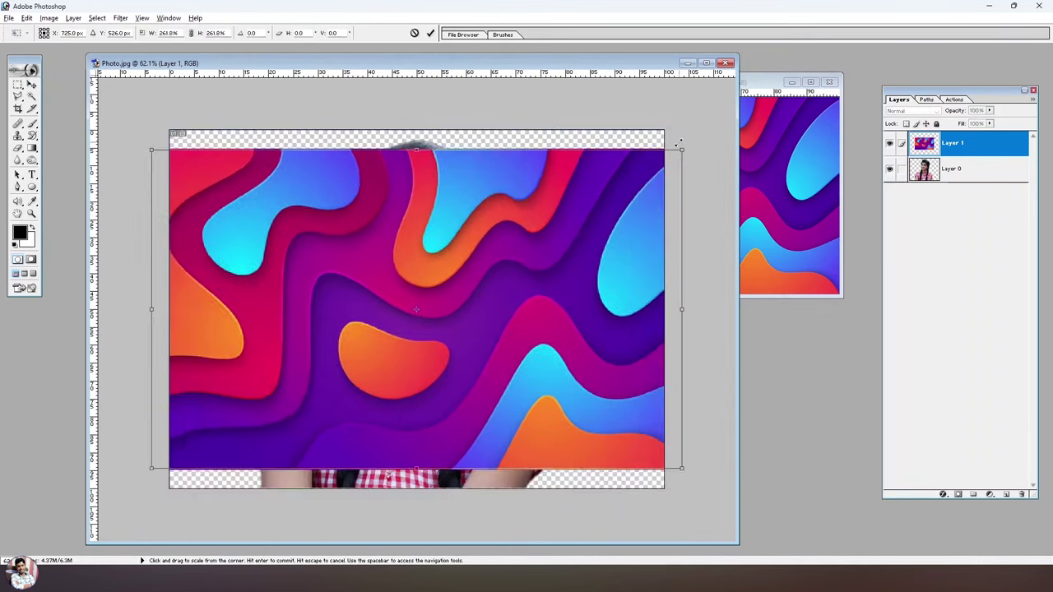
drag(727, 128, 682, 130)
key(Return)
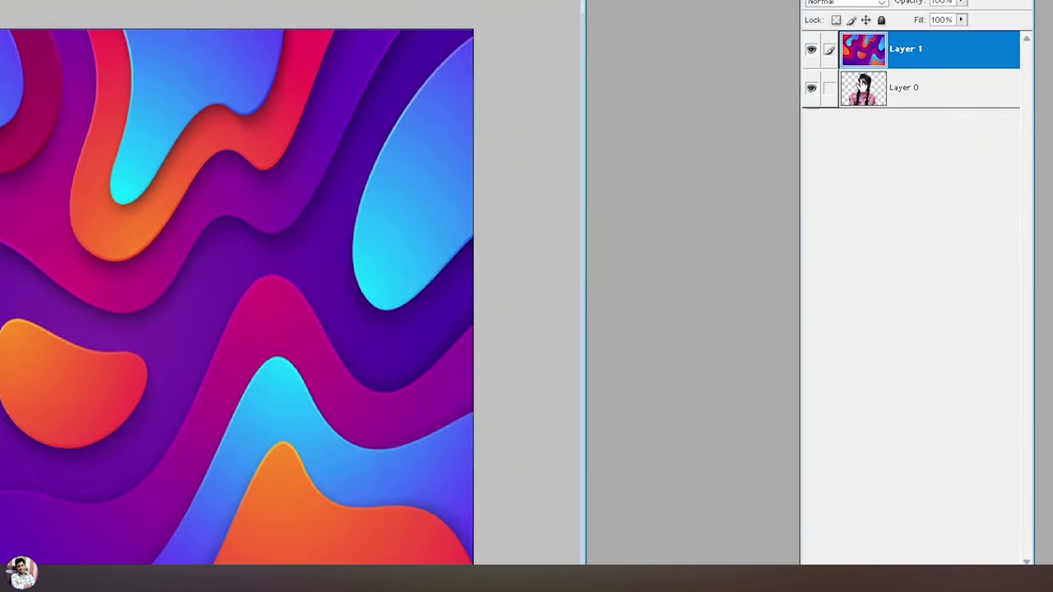
click(864, 89)
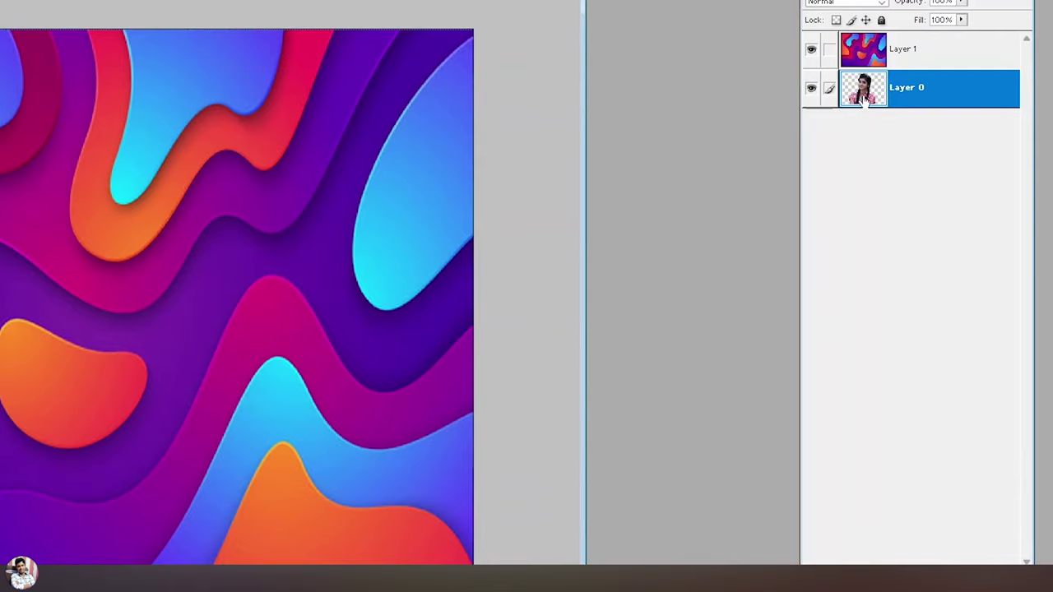
drag(863, 94, 863, 37)
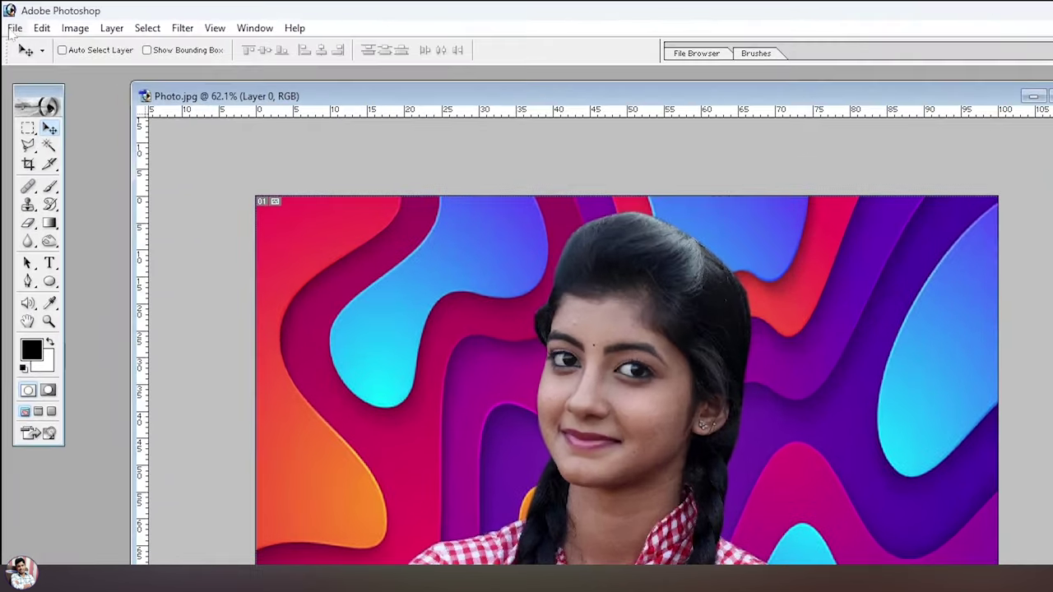
- Save As 'Photo copy.jpg' on the Desktop in JPEG format
click(8, 18)
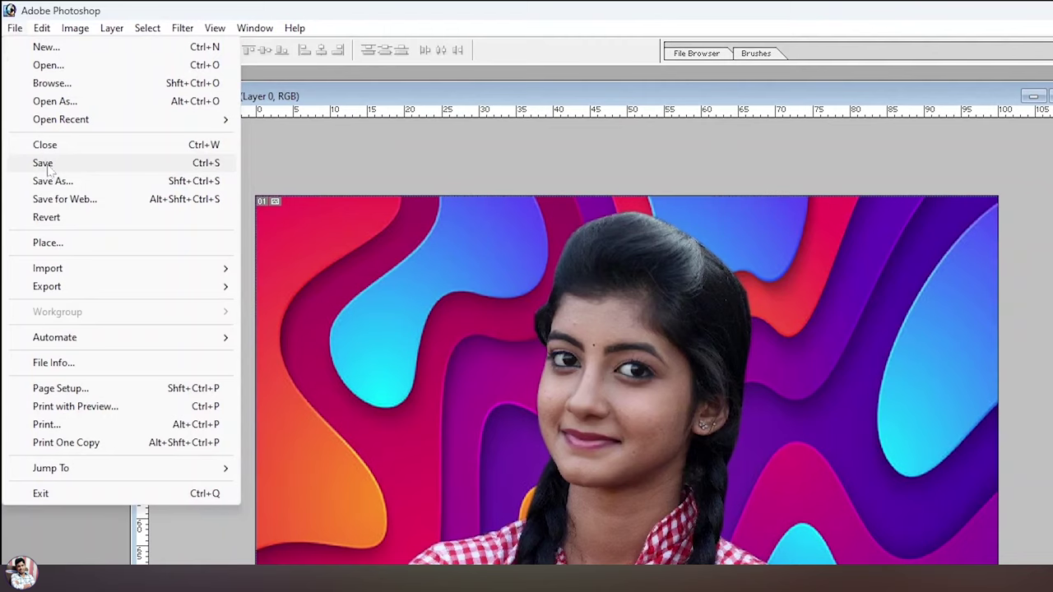
click(48, 164)
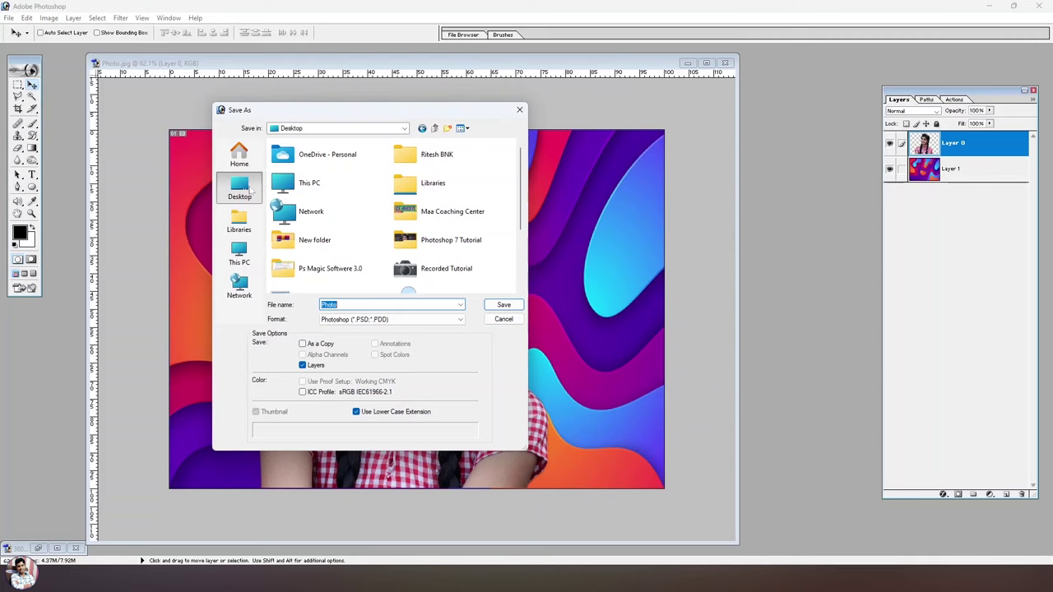
click(460, 319)
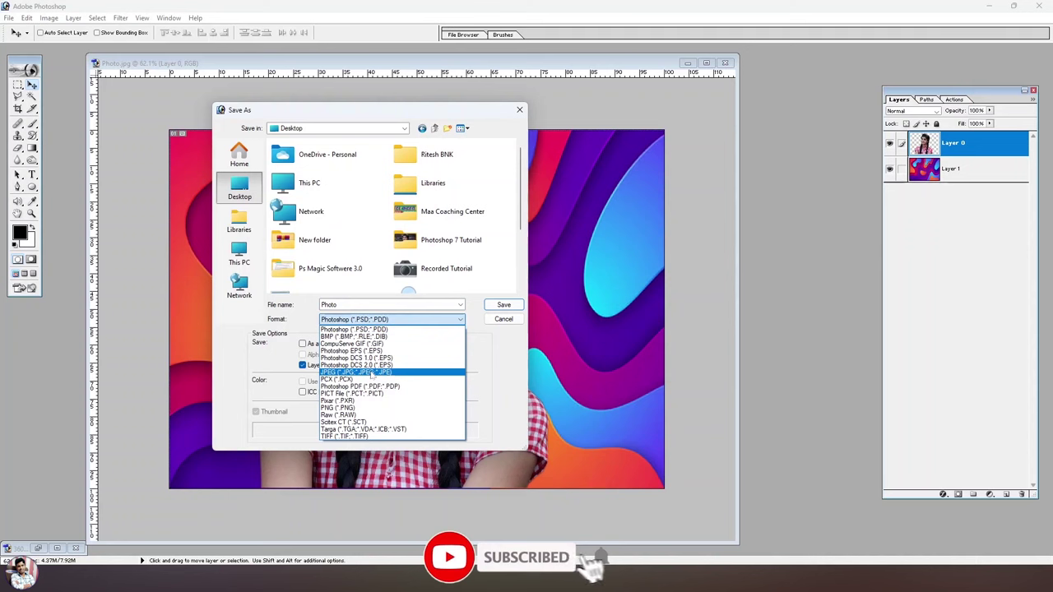
click(371, 374)
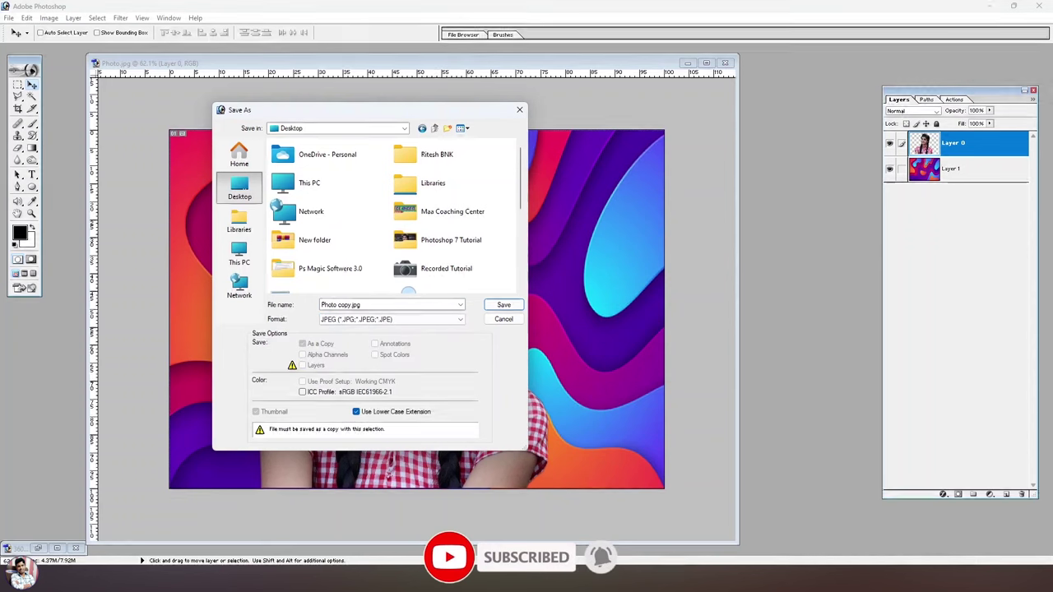
click(503, 305)
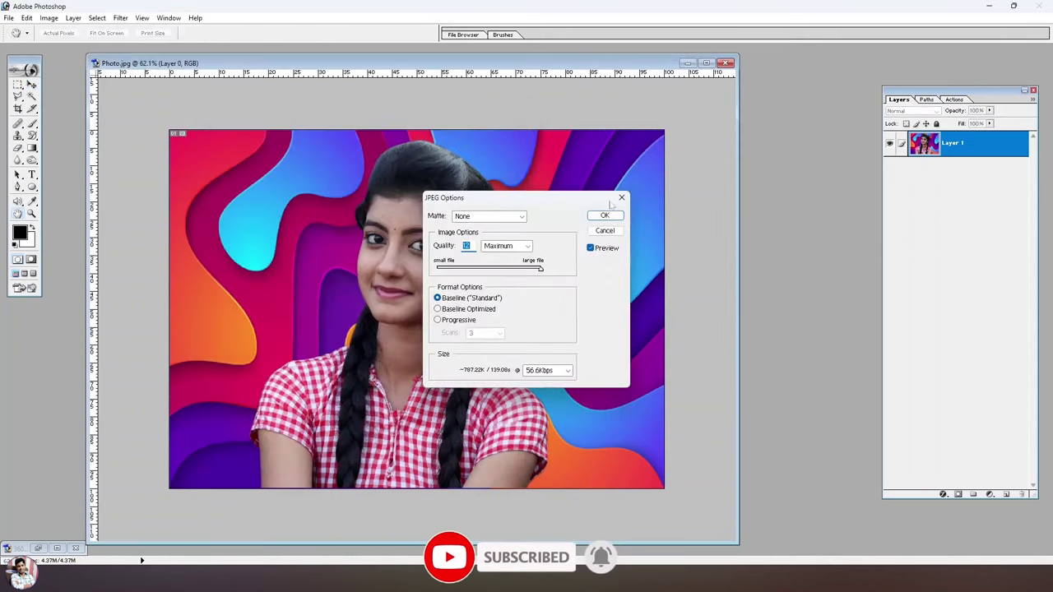
- Confirm JPEG quality 12 Maximum, then fit the portrait on screen
click(606, 216)
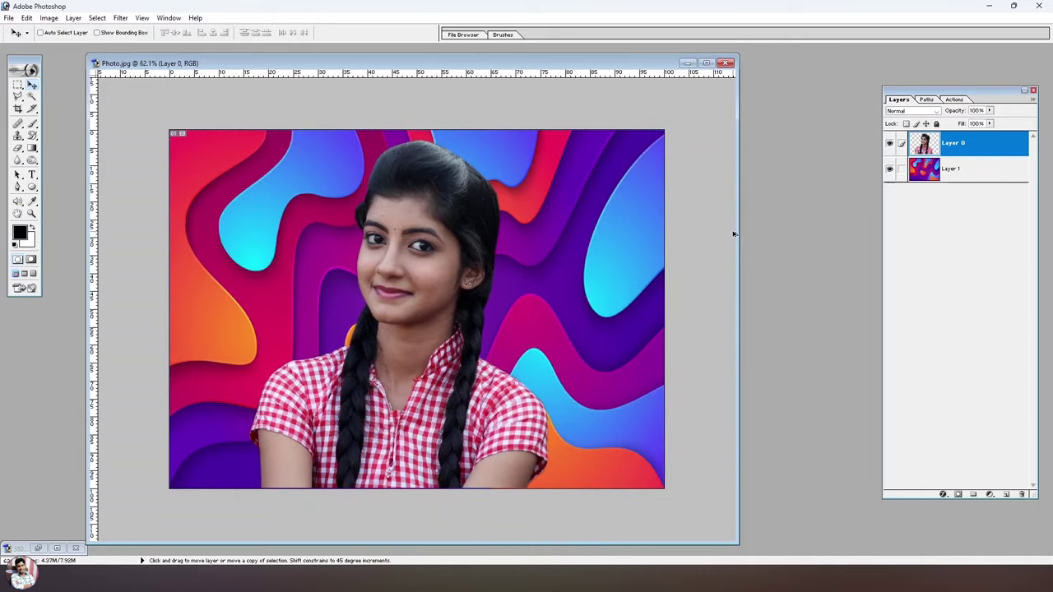
key(ctrl+0)
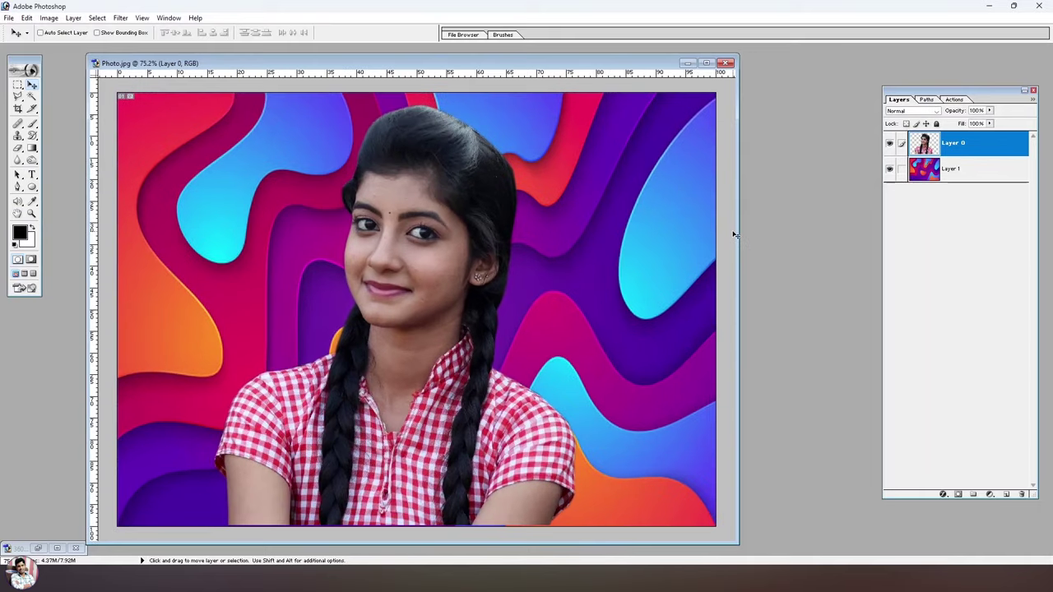